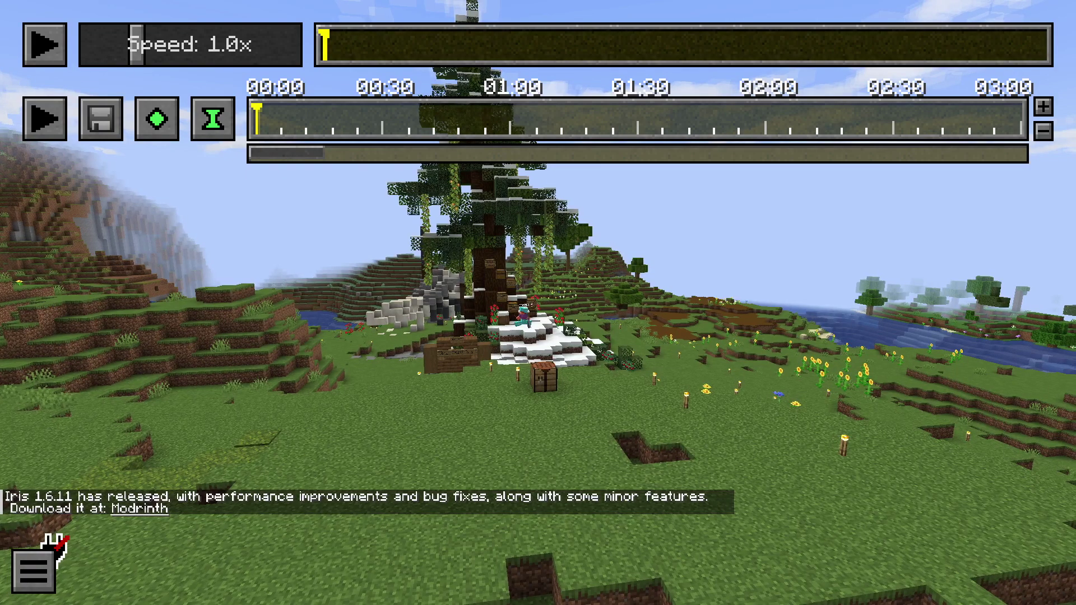
Fly the camera to a front view of the player on the snowy mound, playing the replay briefly on the way.
{"action": "key", "text": "w"}
{"action": "key", "text": "a"}
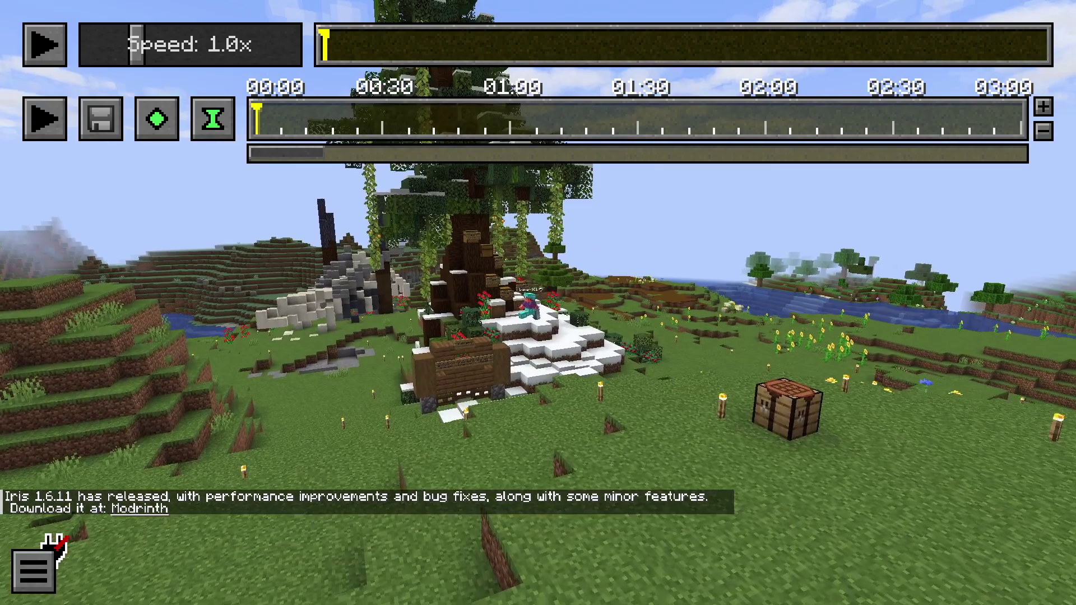
{"action": "key", "text": "a"}
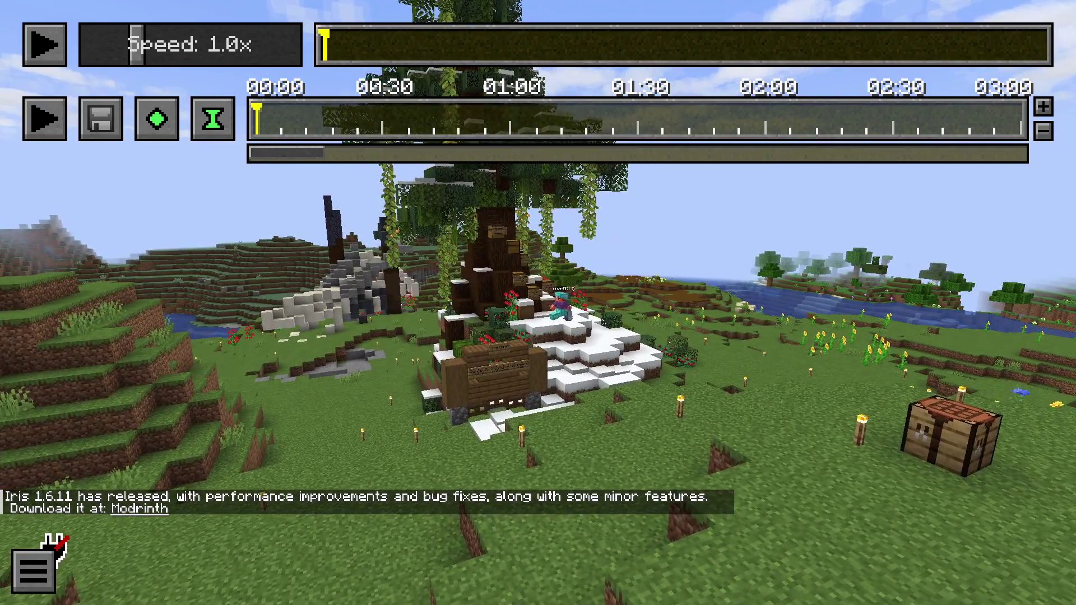
{"action": "key", "text": "a"}
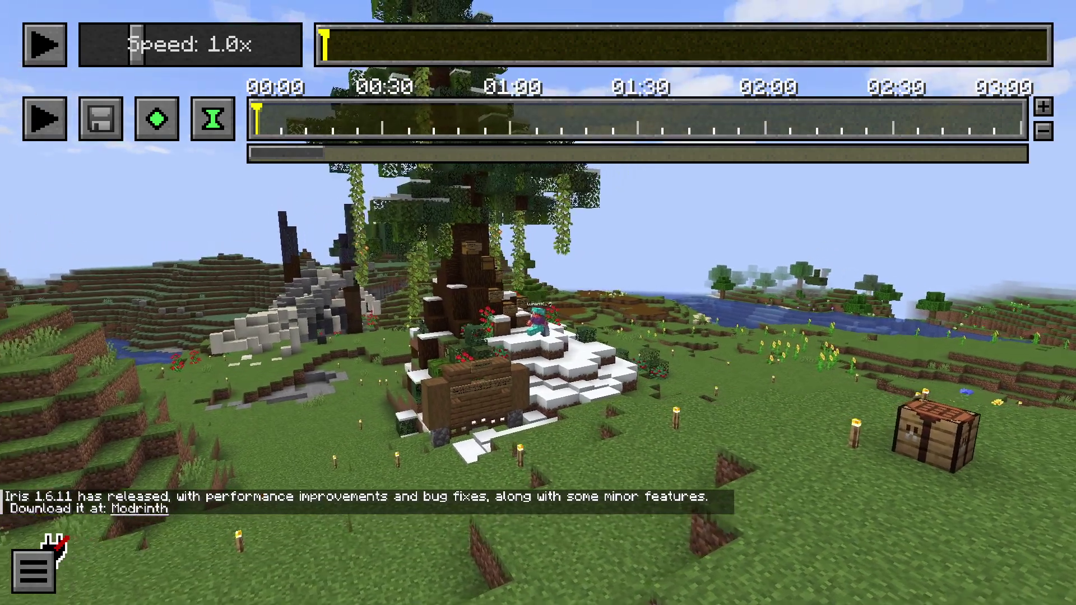
{"action": "key", "text": "w"}
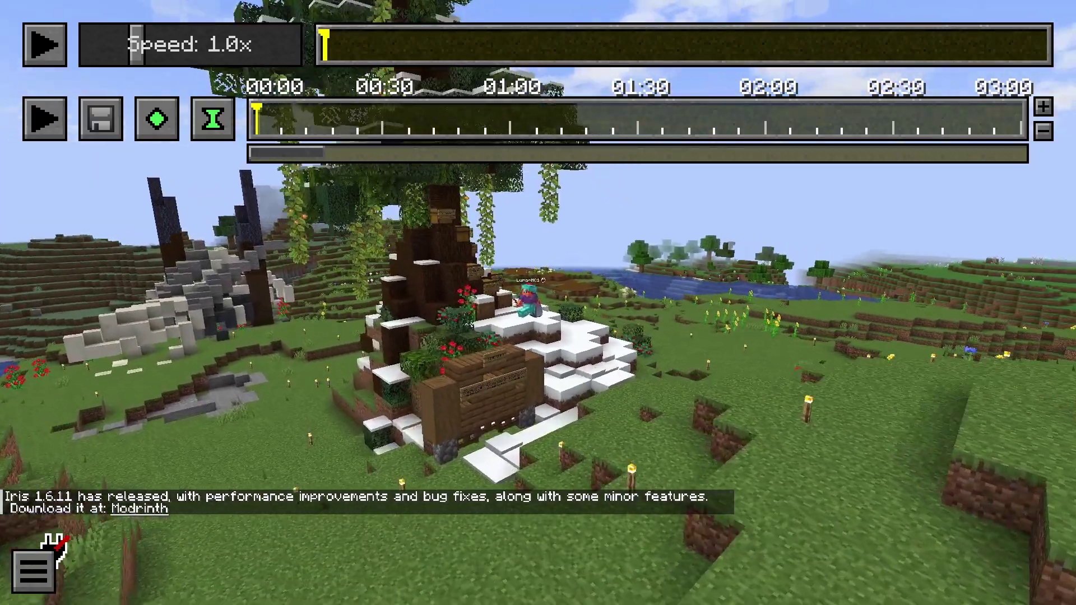
{"action": "key", "text": "w"}
{"action": "key", "text": "p"}
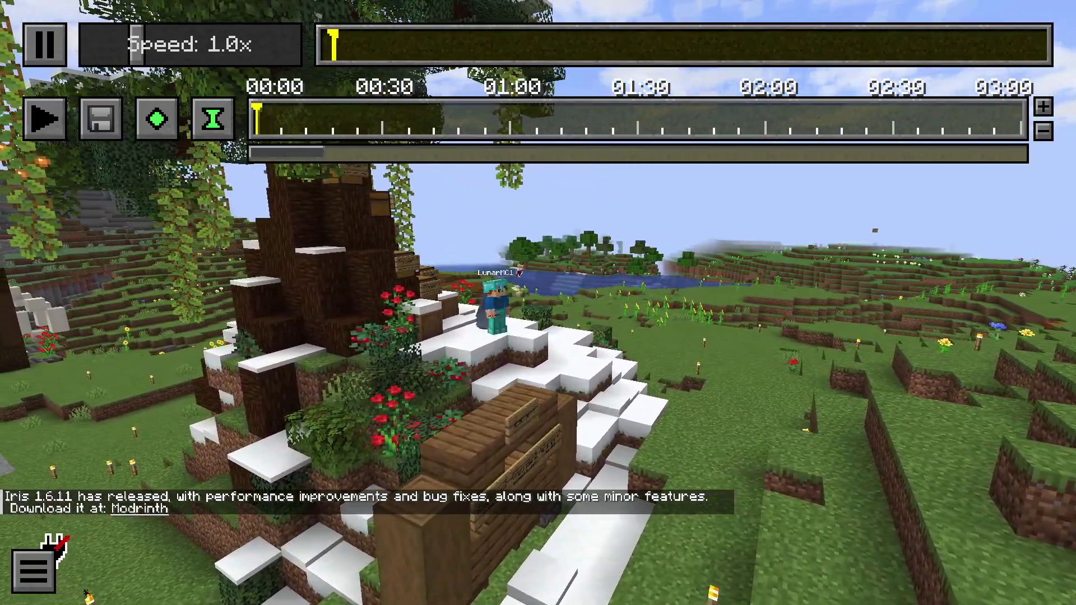
{"action": "key", "text": "d"}
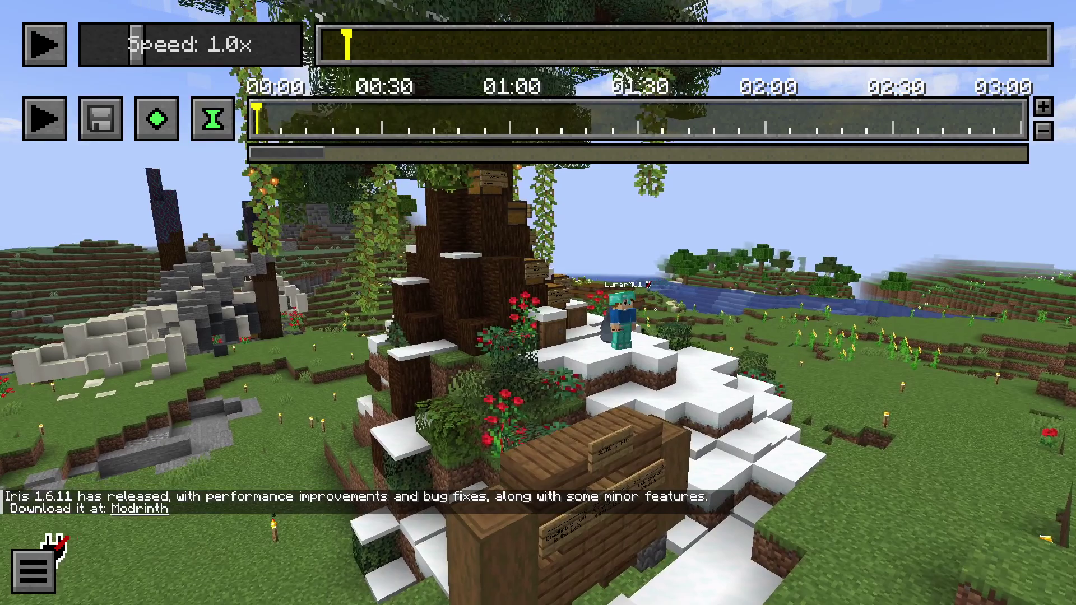
{"action": "key", "text": "a"}
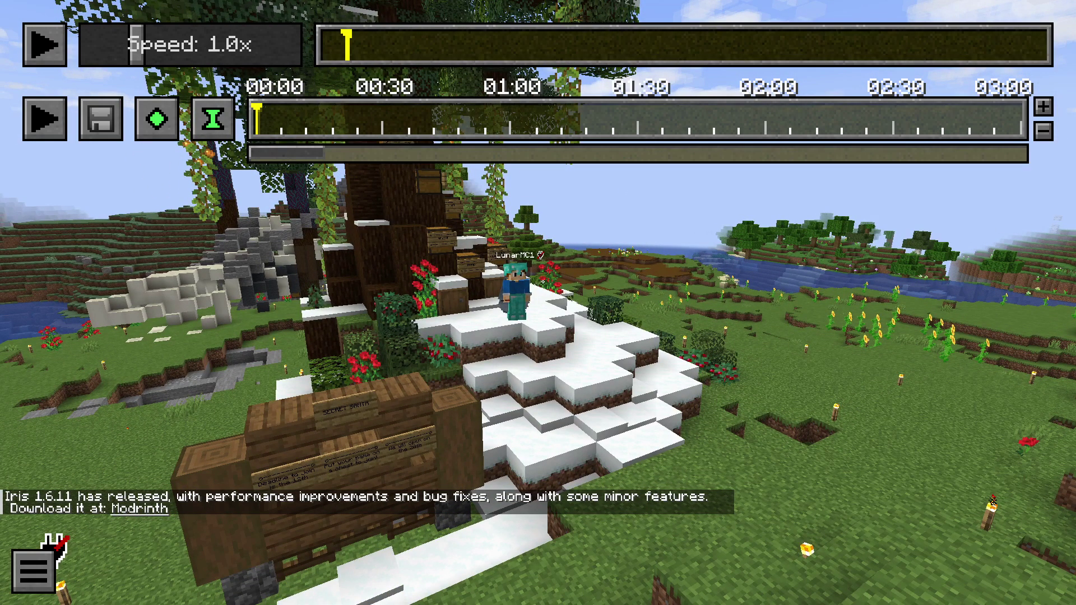
{"action": "key", "text": "d"}
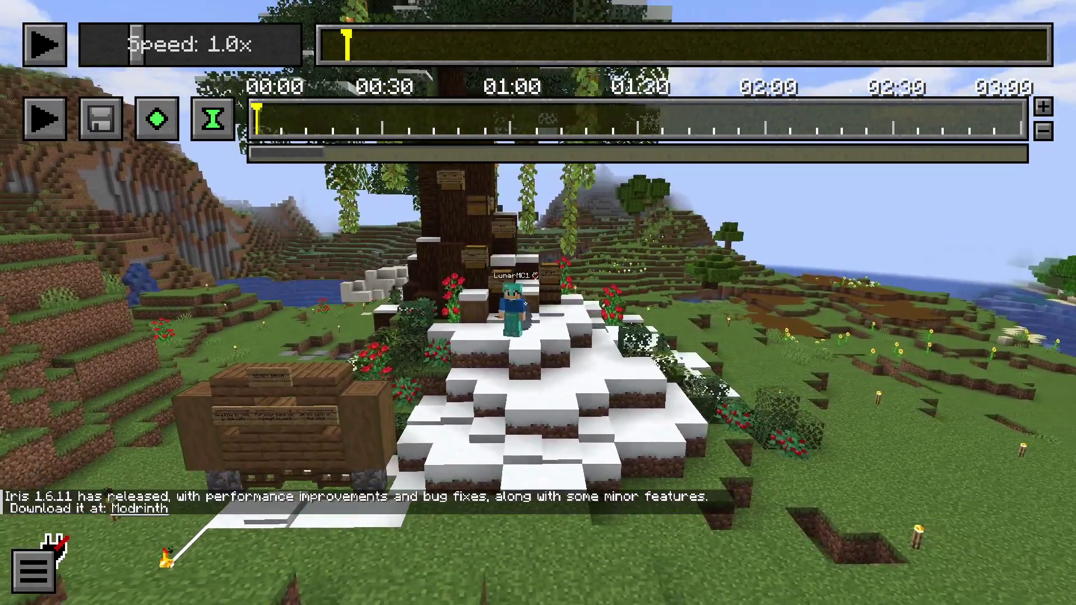
{"action": "key", "text": "w"}
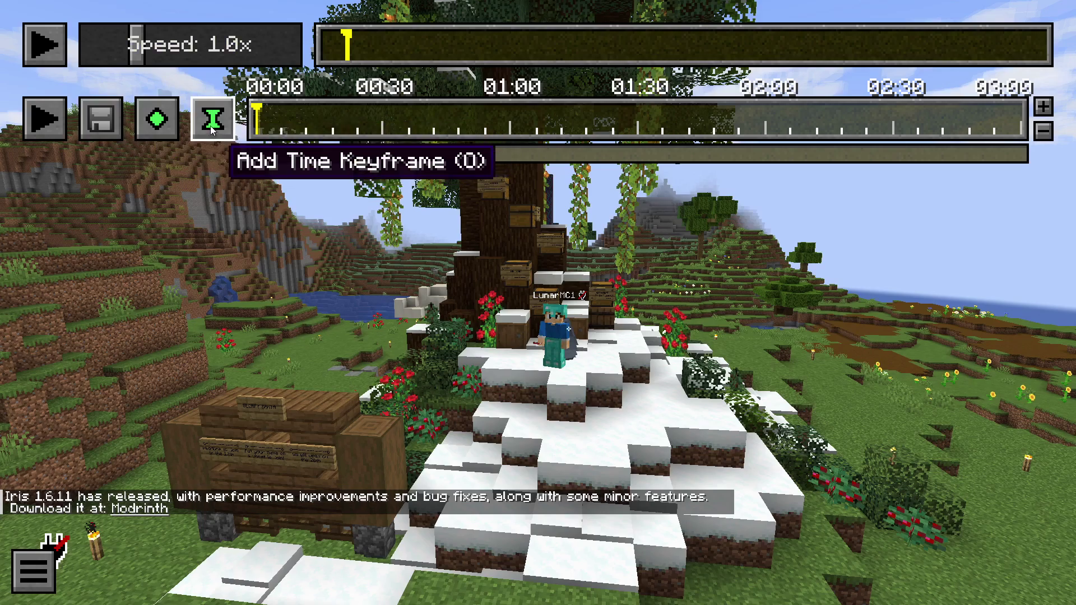
Play the replay further at 1.0x speed, pause it, and return to camera control.
{"action": "left_click_drag", "start_coordinate": [200, 52], "coordinate": [268, 46]}
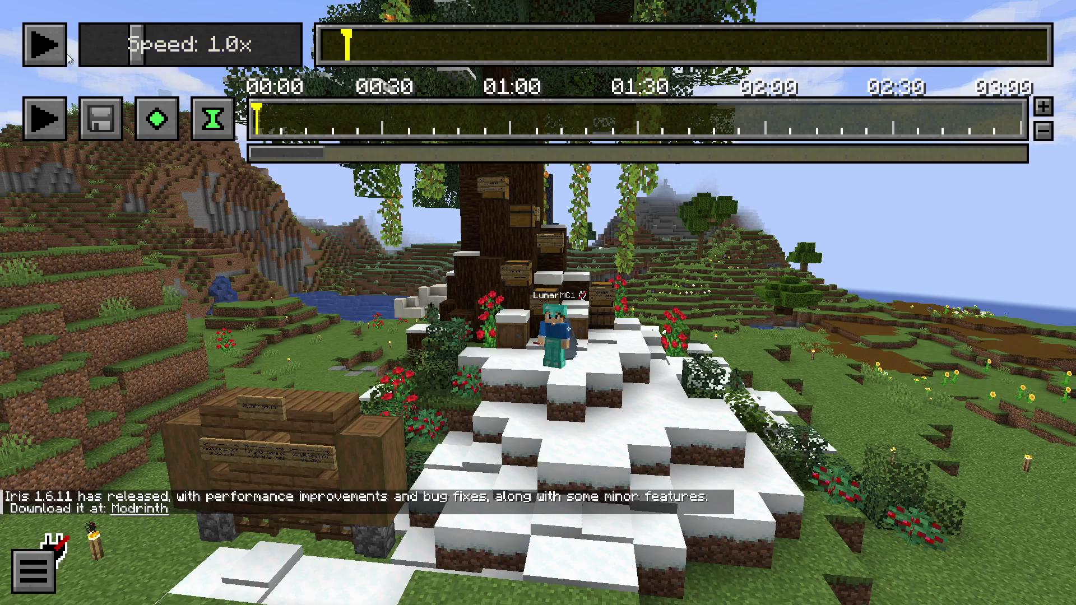
{"action": "left_click", "coordinate": [45, 45]}
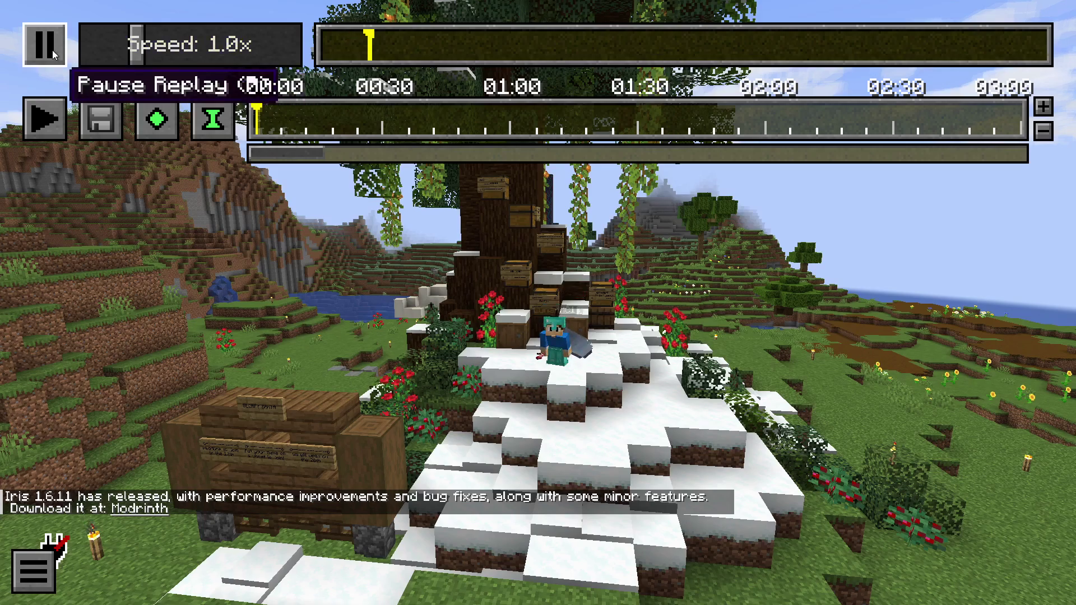
{"action": "left_click", "coordinate": [54, 54]}
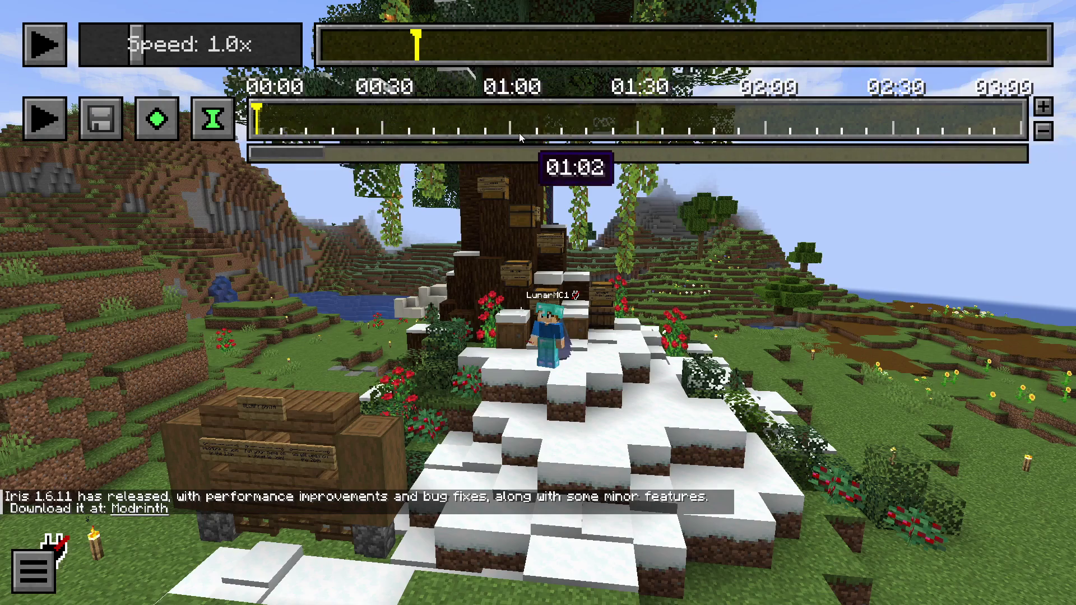
{"action": "key", "text": "Escape"}
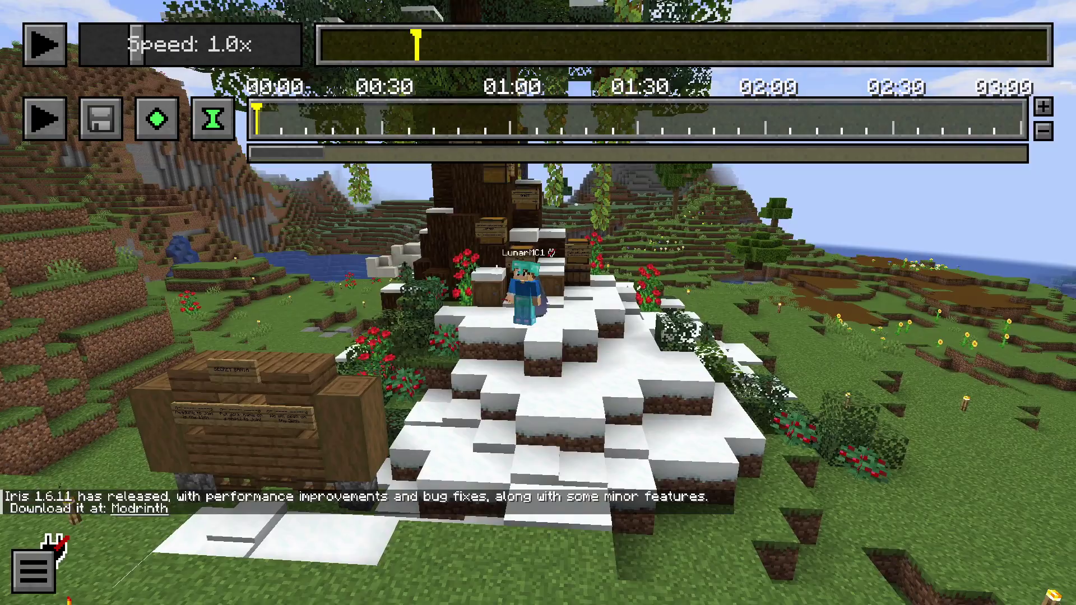
{"action": "key", "text": "a"}
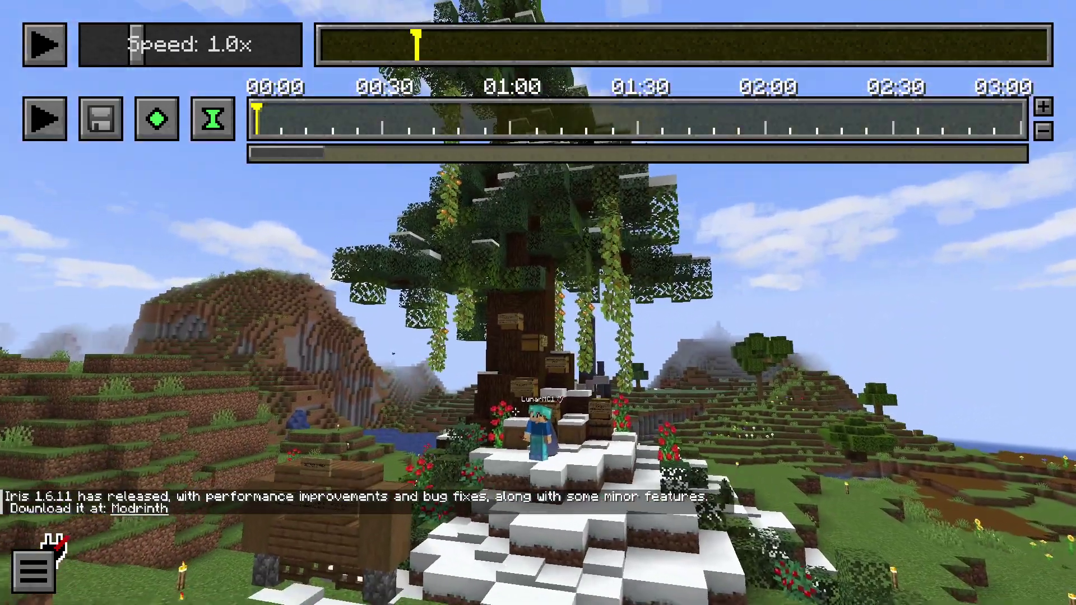
Enable the ComplementaryShaders_v4.7.2.zip shader pack in the video settings and return to the replay.
{"action": "key", "text": "Escape"}
{"action": "left_click", "coordinate": [430, 348]}
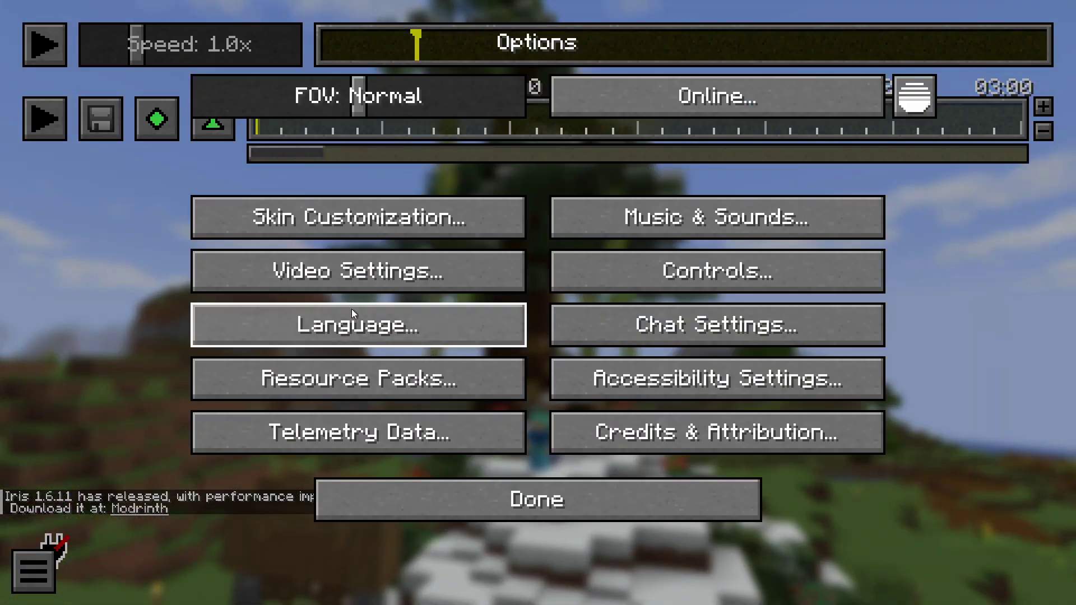
{"action": "left_click", "coordinate": [349, 277]}
{"action": "left_click", "coordinate": [642, 42]}
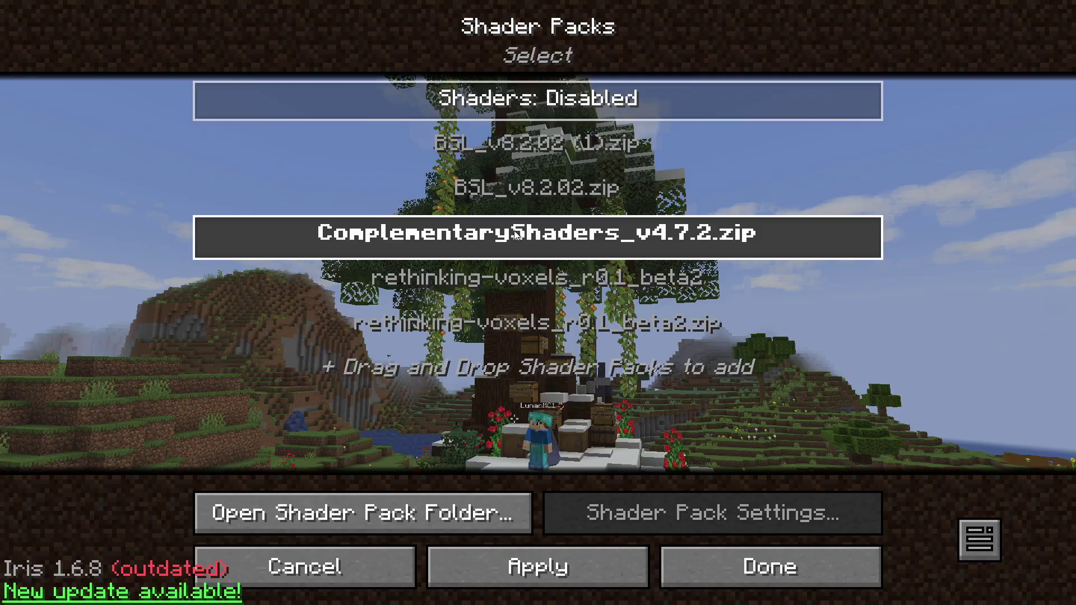
{"action": "left_click", "coordinate": [515, 234]}
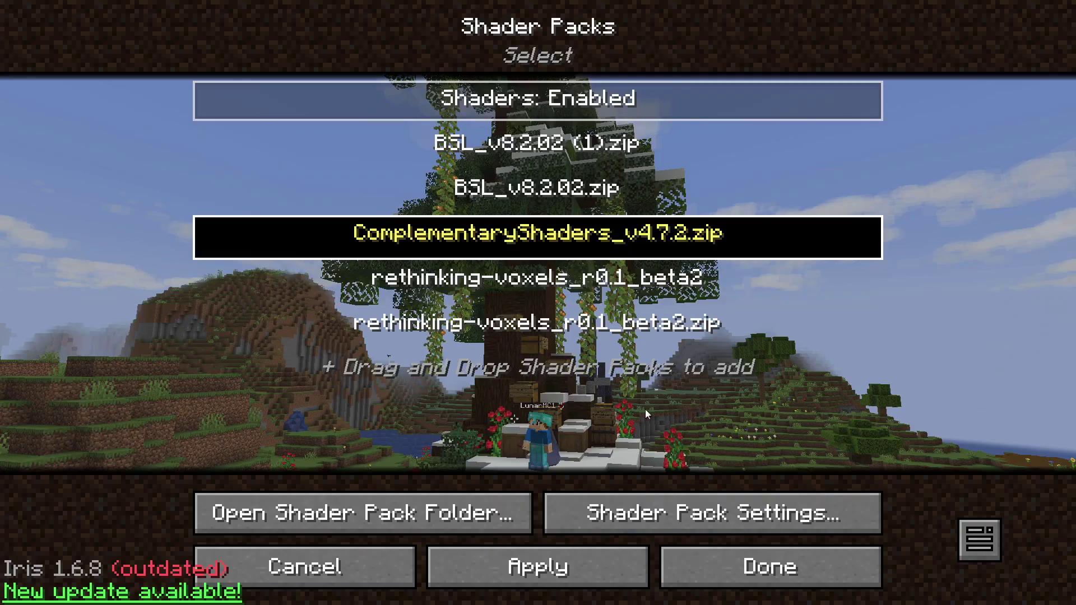
{"action": "left_click", "coordinate": [725, 579]}
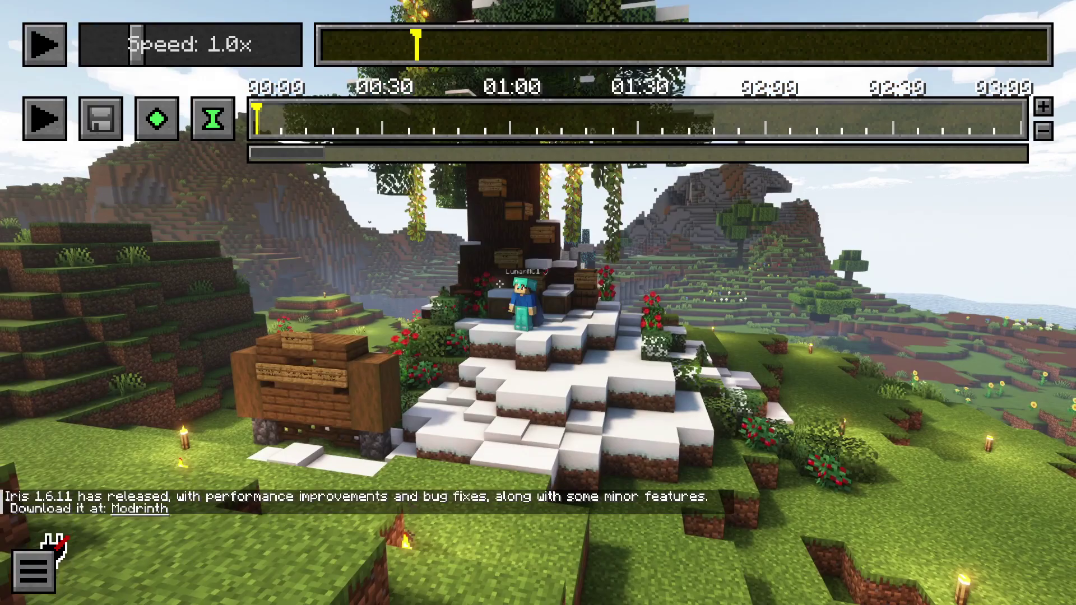
Fly the camera past the wooden sign stand to a closer front view of the player on the snow.
{"action": "key", "text": "w"}
{"action": "key", "text": "w"}
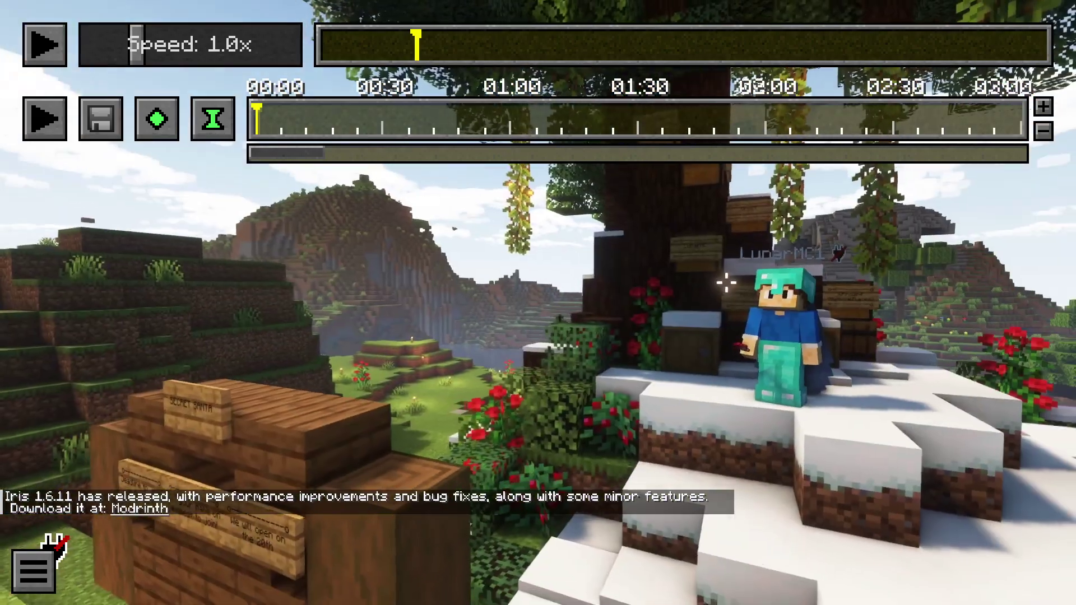
{"action": "key", "text": "a"}
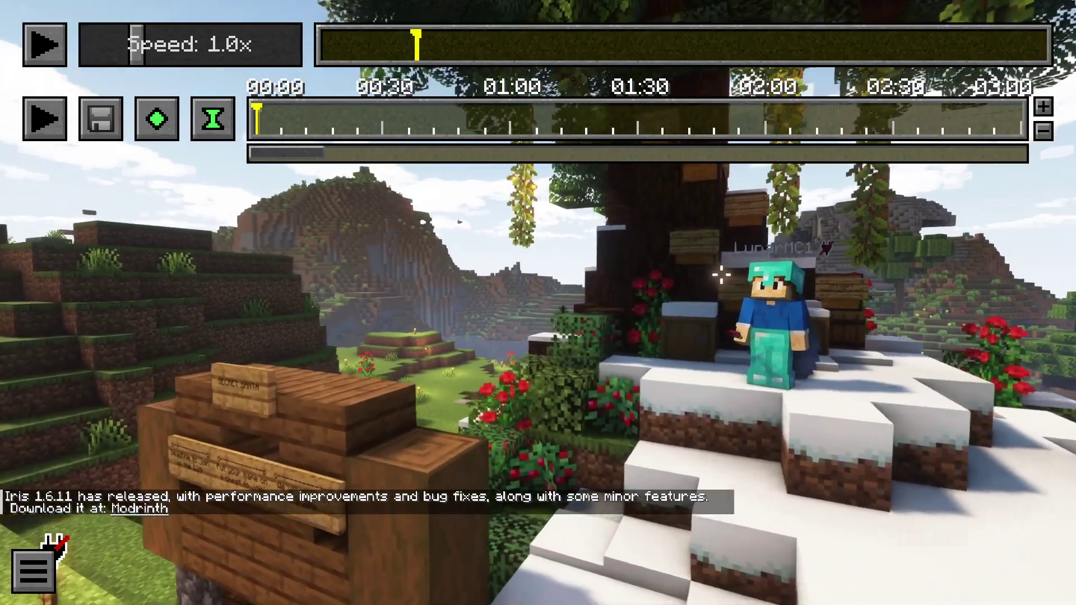
{"action": "key", "text": "w"}
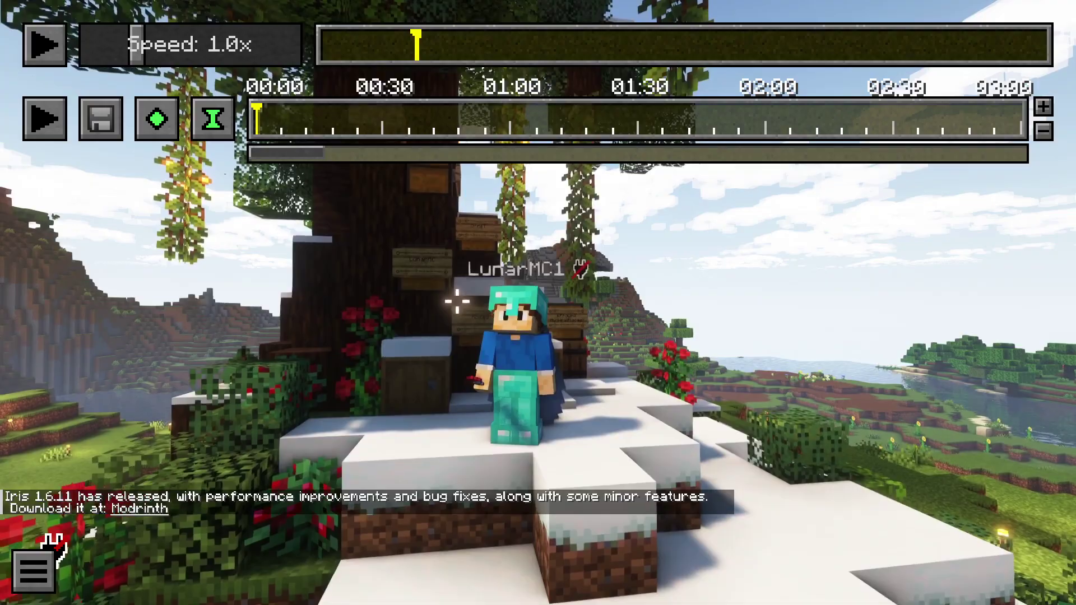
{"action": "key", "text": "shift"}
{"action": "key", "text": "space"}
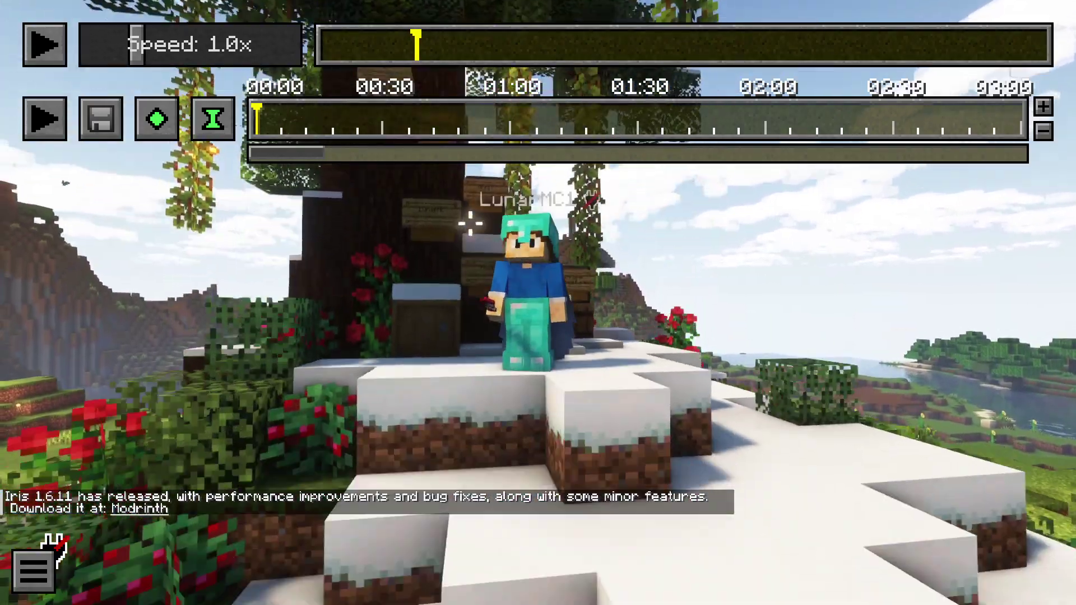
{"action": "key", "text": "space"}
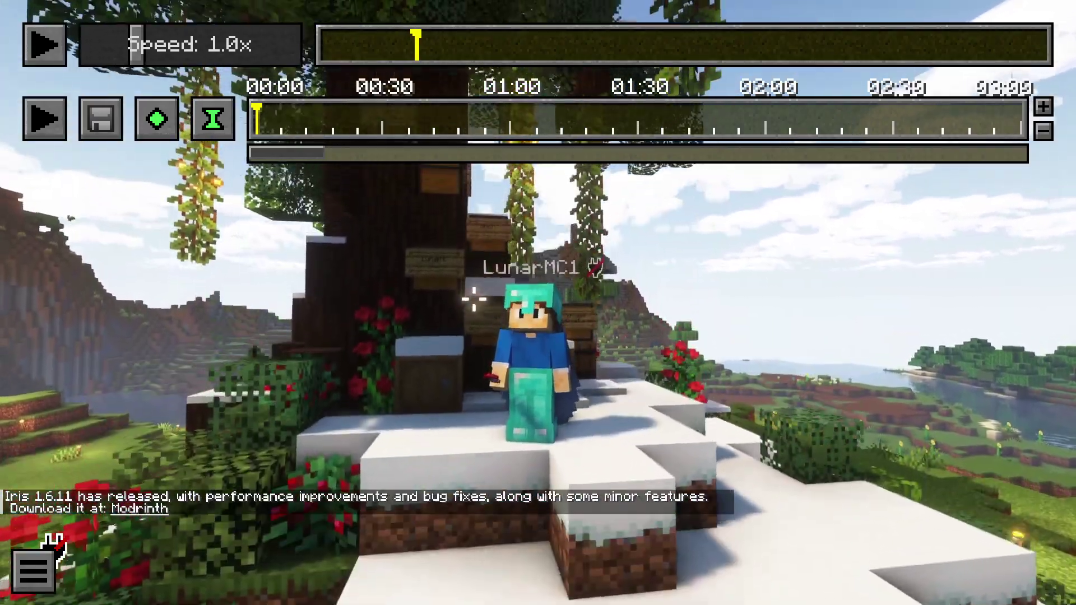
{"action": "key", "text": "d"}
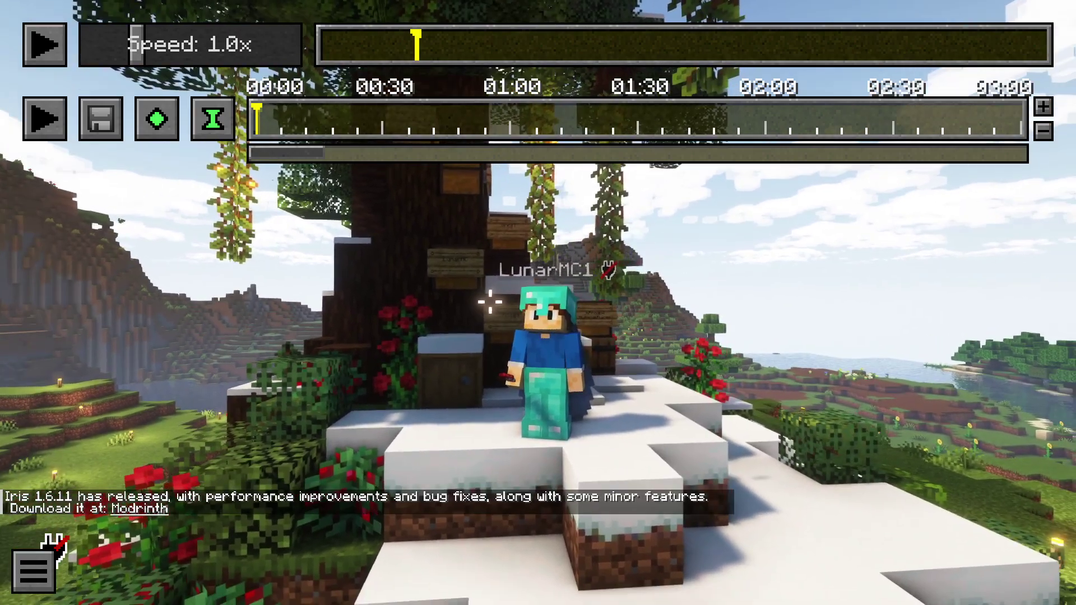
Fine-tune the opening shot so the player stands centred and close-up in front of the tree trunk.
{"action": "key", "text": "w"}
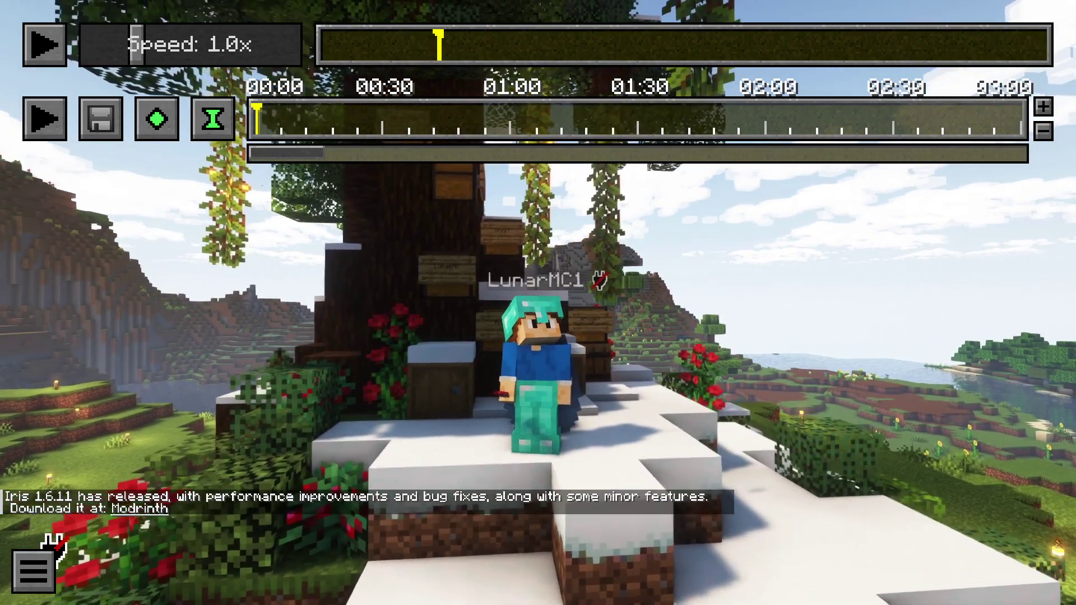
{"action": "key", "text": "w"}
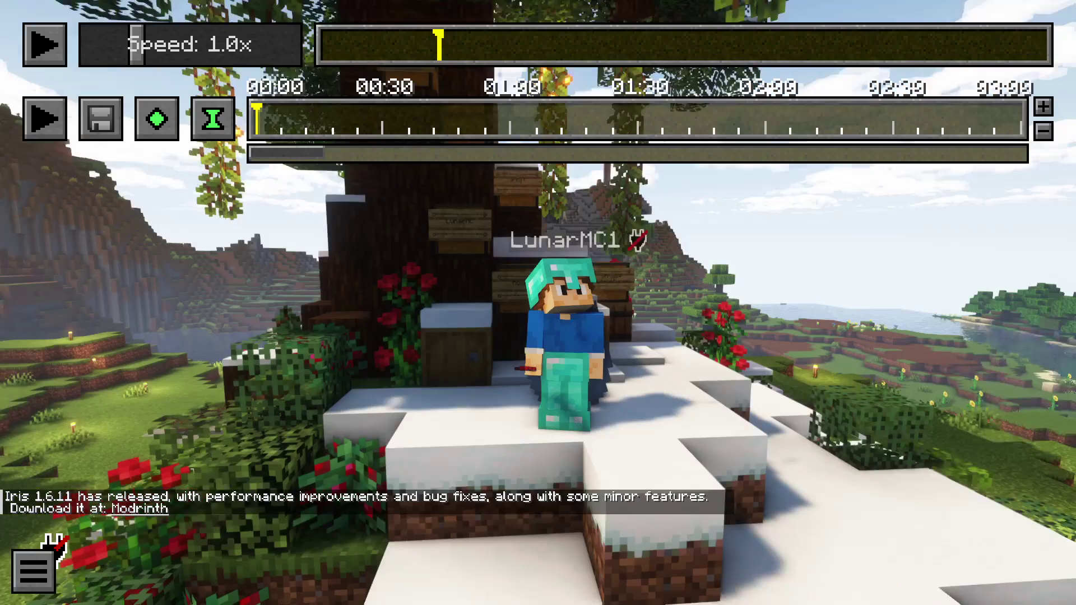
{"action": "key", "text": "d"}
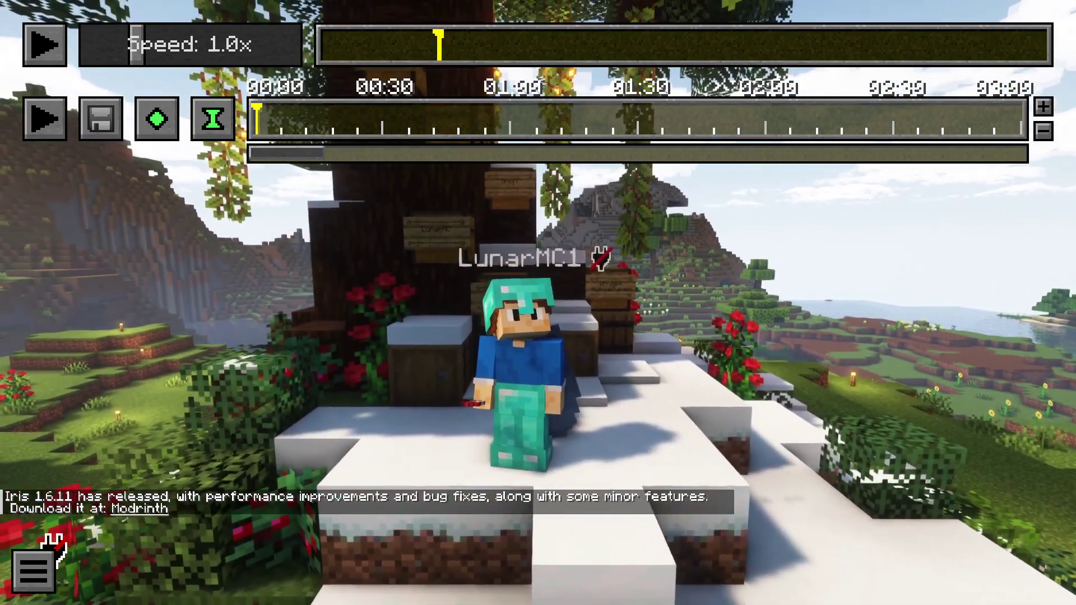
{"action": "key", "text": "w"}
{"action": "key", "text": "shift"}
{"action": "key", "text": "a"}
{"action": "key", "text": "w"}
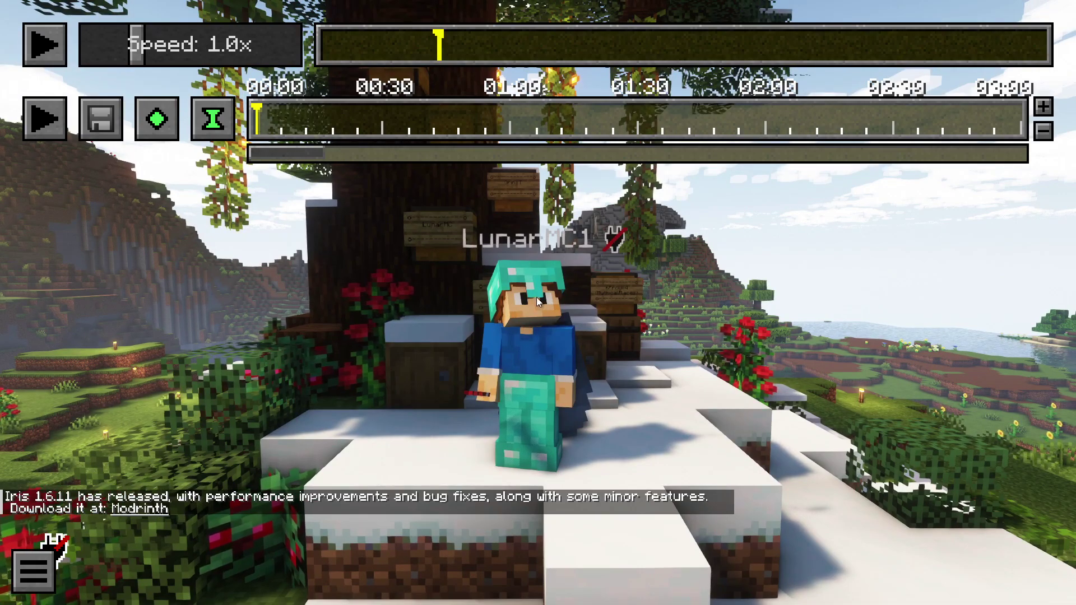
Add a position keyframe and a time keyframe at 00:00 on the keyframe timeline, and resume the replay.
{"action": "left_click", "coordinate": [151, 124]}
{"action": "left_click", "coordinate": [201, 118]}
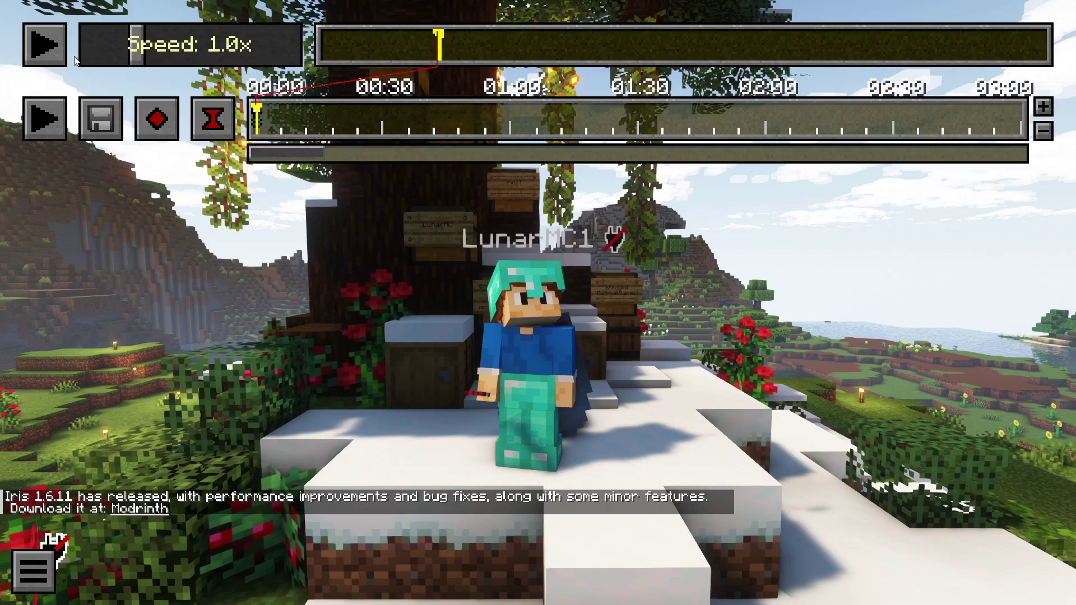
{"action": "left_click", "coordinate": [32, 36]}
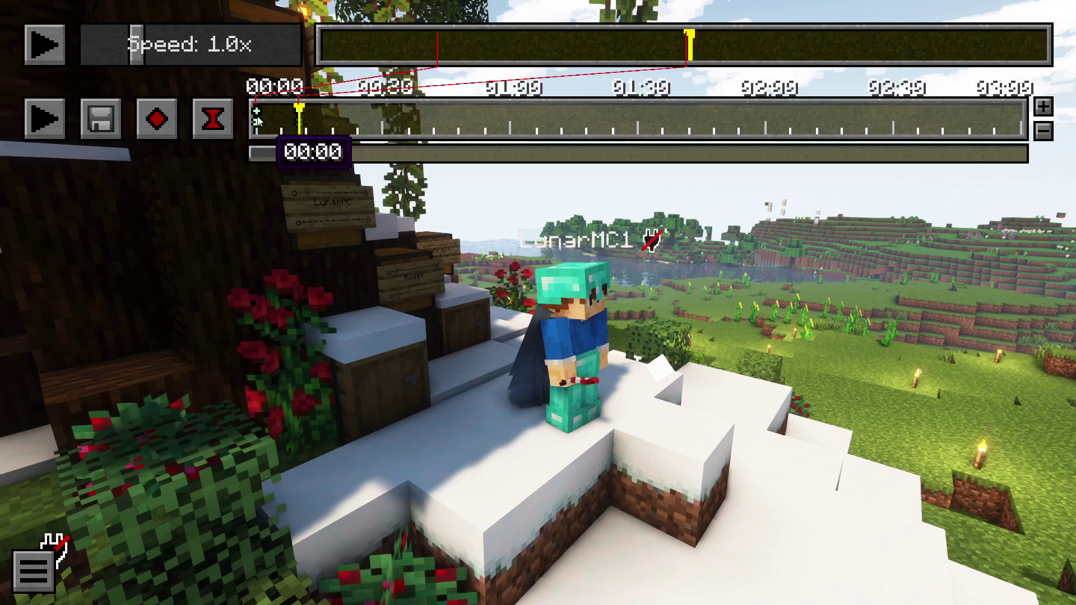
Examine the camera path between the two position keyframes by flying around the player.
{"action": "key", "text": "s"}
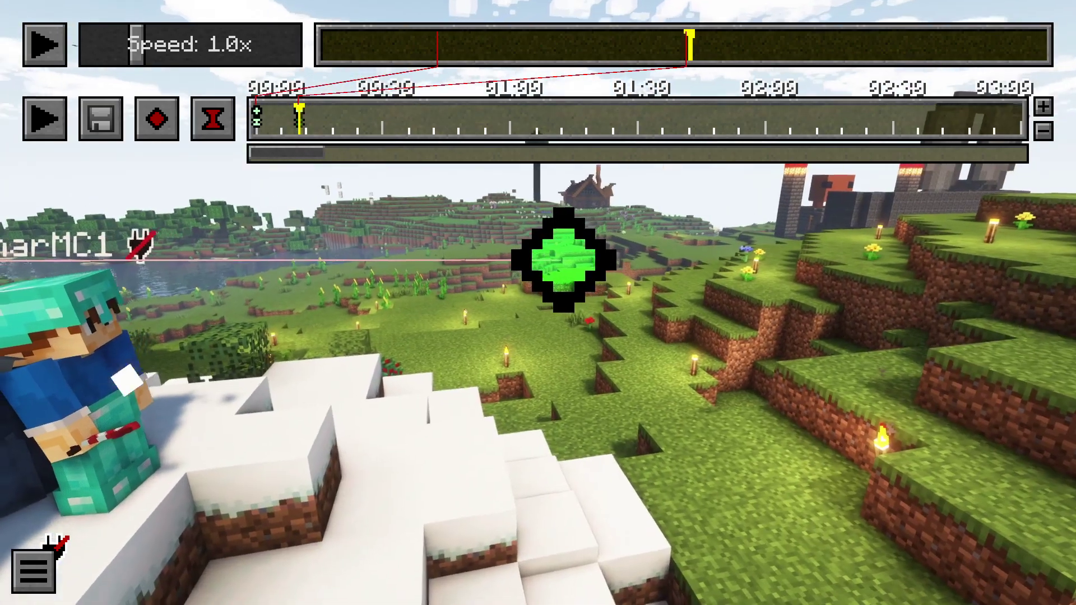
{"action": "key", "text": "w"}
{"action": "key", "text": "a"}
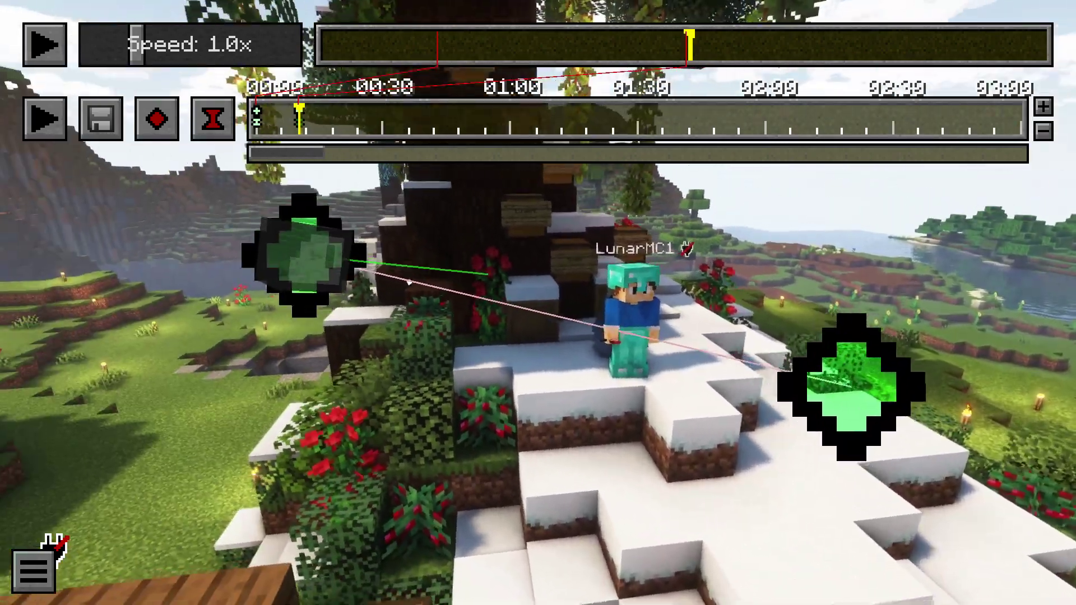
{"action": "key", "text": "d"}
{"action": "key", "text": "d"}
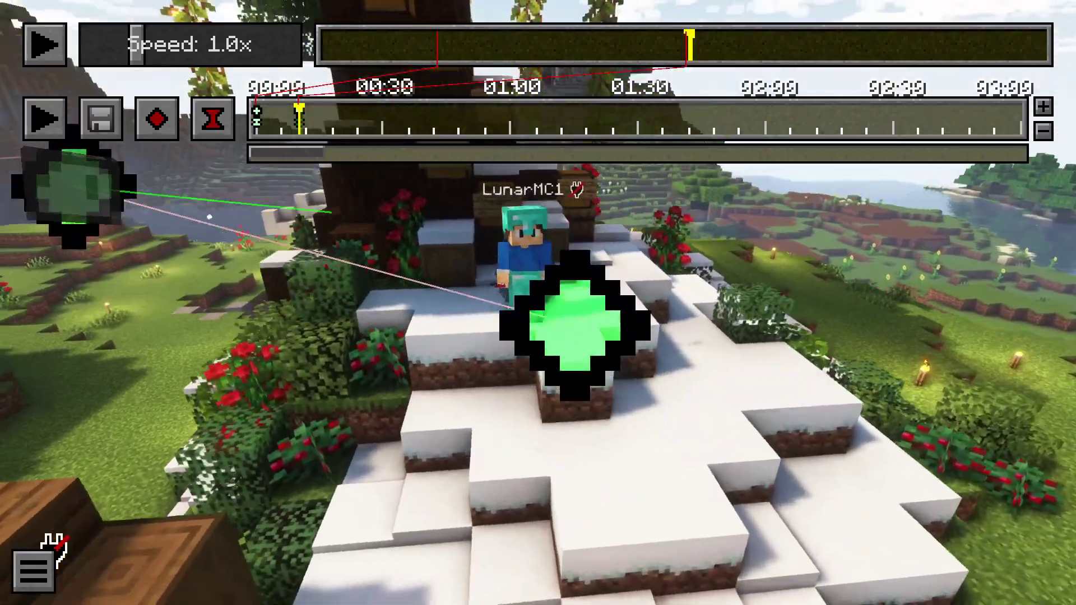
{"action": "key", "text": "w"}
{"action": "key", "text": "a"}
{"action": "key", "text": "d"}
{"action": "key", "text": "s"}
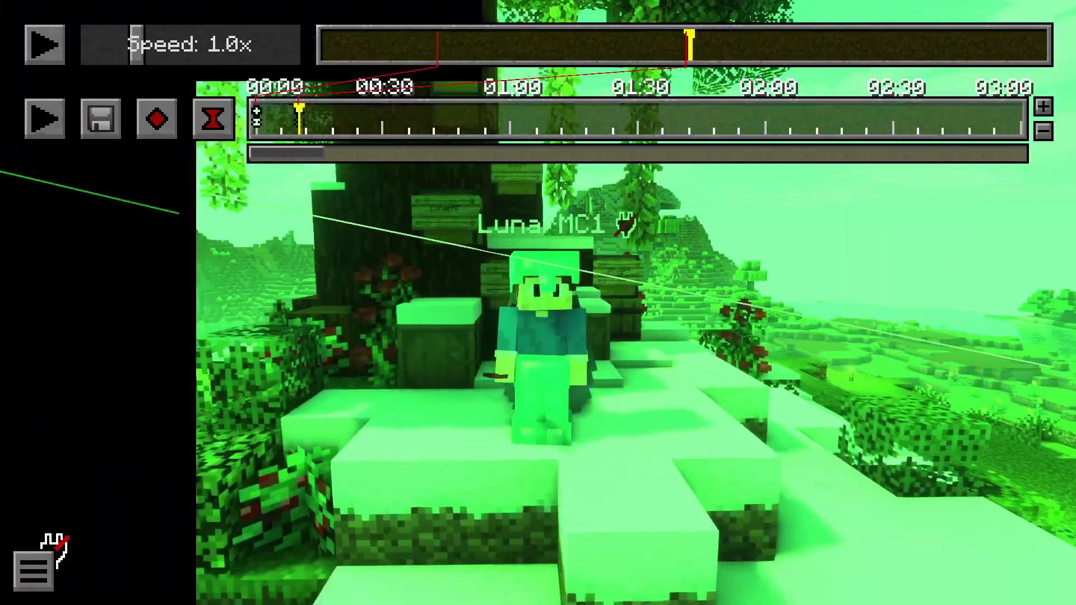
{"action": "key", "text": "a"}
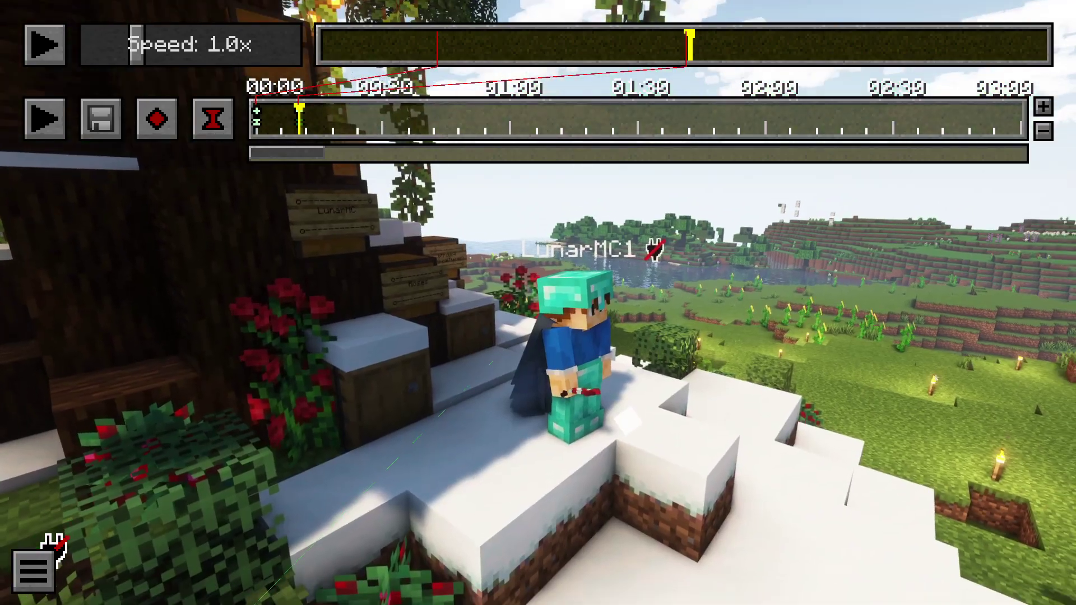
View the camera path marker from above the player, and preview the path's playback from 00:00, pausing it midway.
{"action": "key", "text": "a"}
{"action": "key", "text": "s"}
{"action": "key", "text": "d"}
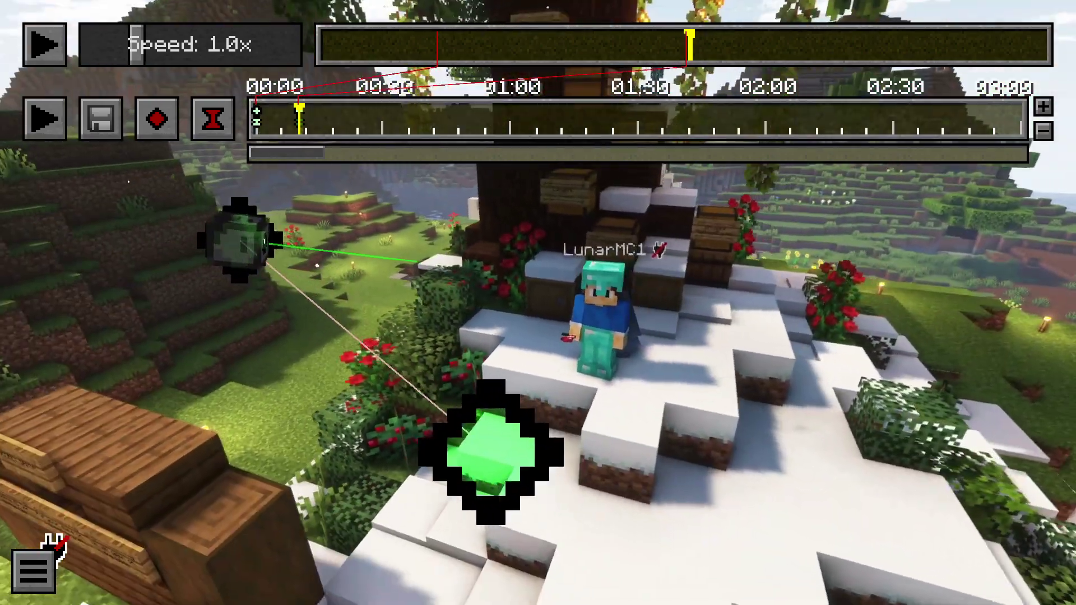
{"action": "key", "text": "t"}
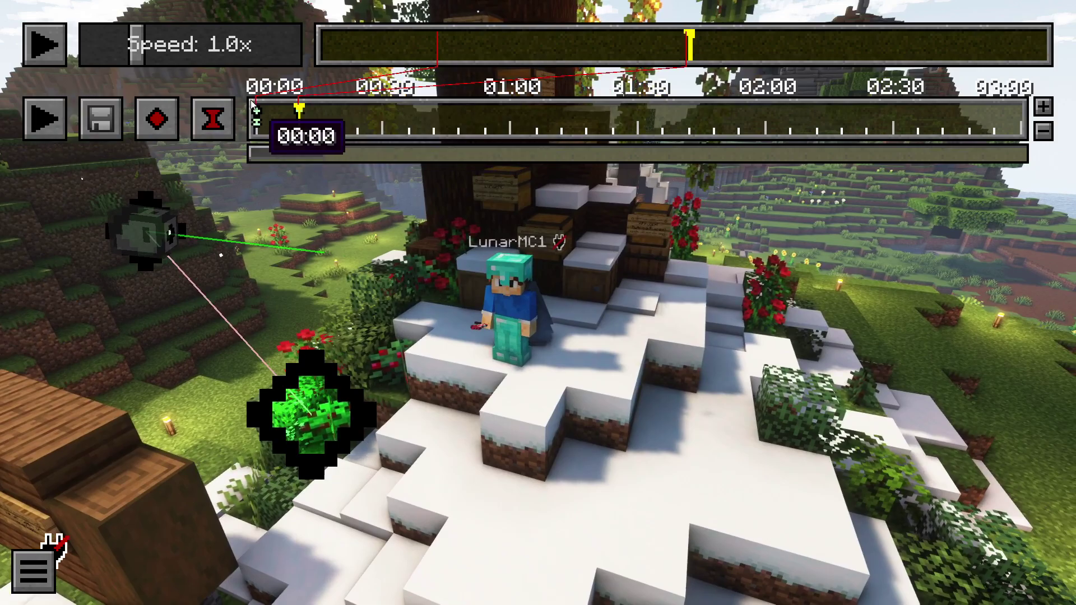
{"action": "left_click", "coordinate": [45, 121]}
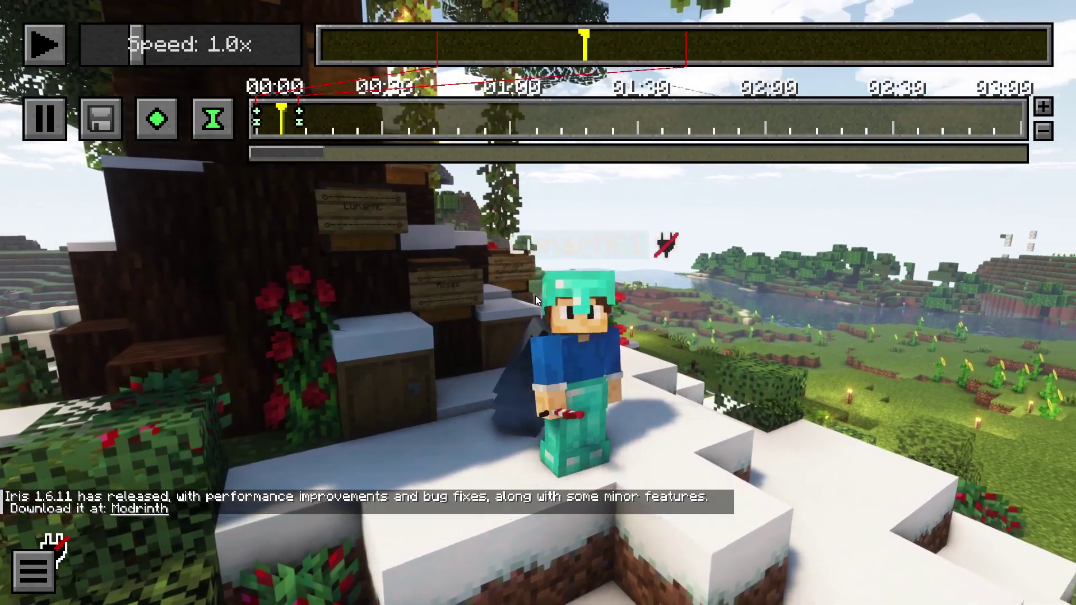
{"action": "left_click", "coordinate": [44, 118]}
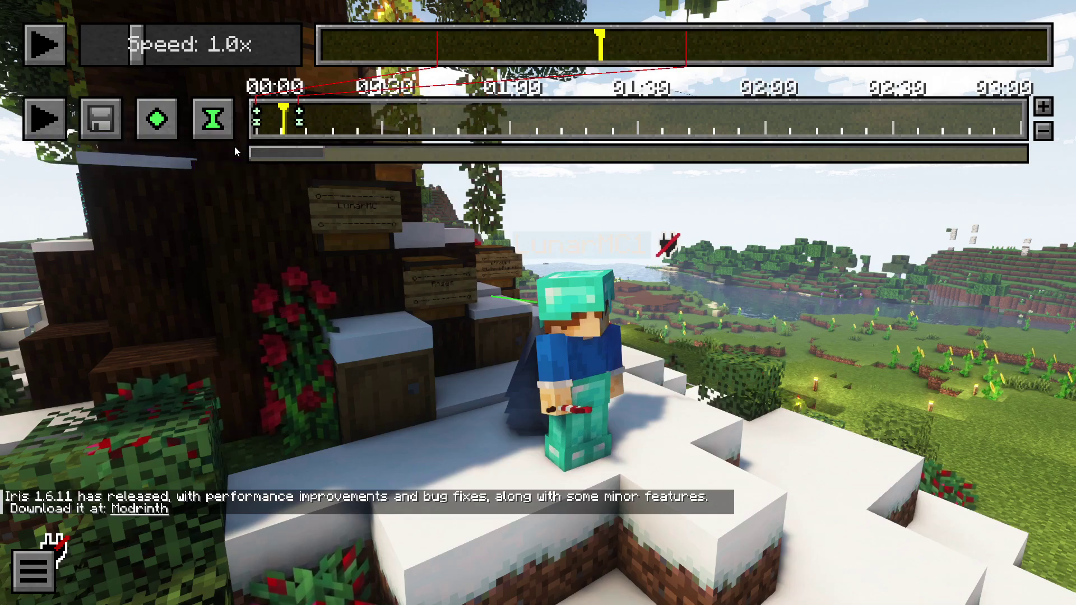
Play the camera path through to its last keyframe and inspect both position markers from around the player.
{"action": "key", "text": "p"}
{"action": "left_click", "coordinate": [57, 124]}
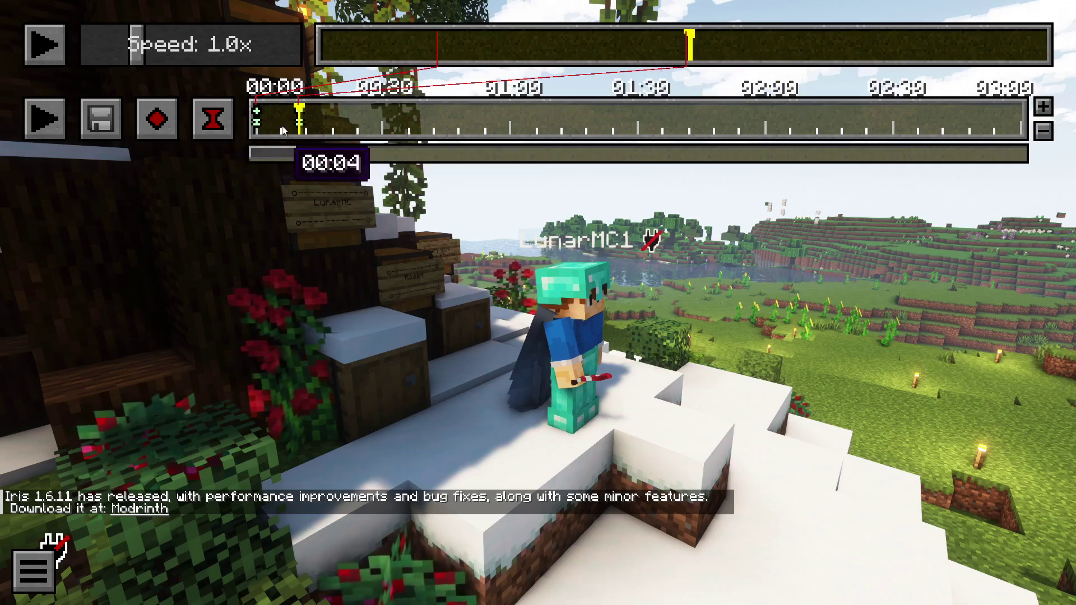
{"action": "key", "text": "t"}
{"action": "key", "text": "d"}
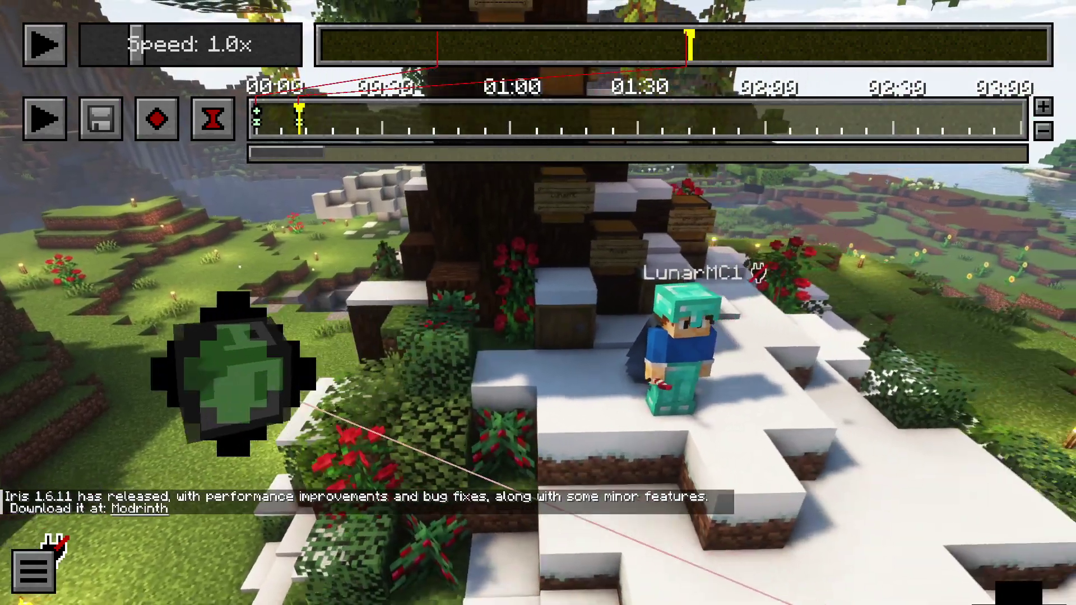
{"action": "key", "text": "d"}
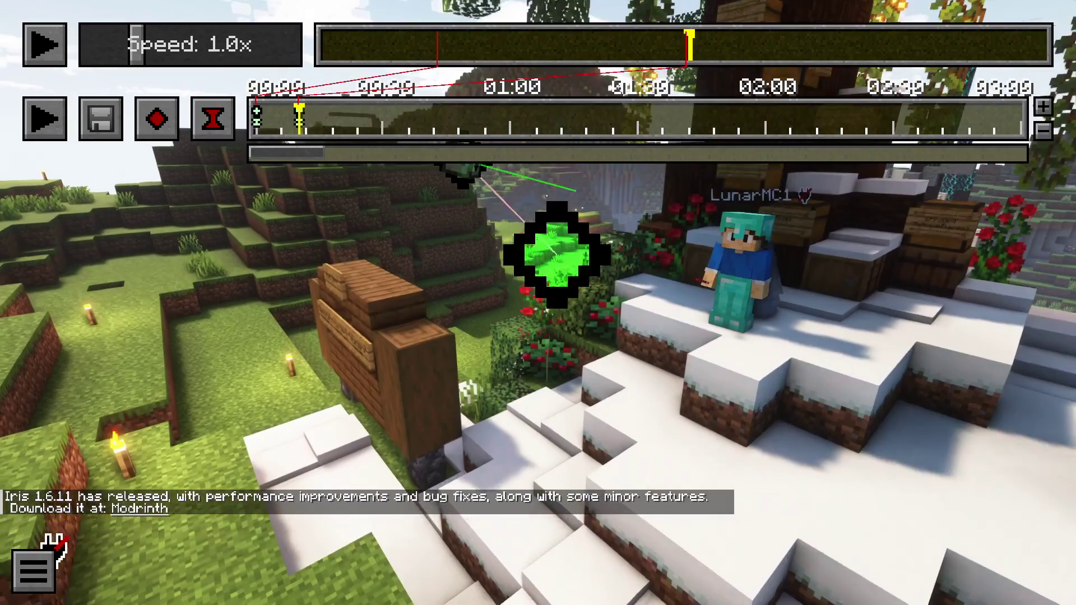
{"action": "key", "text": "shift"}
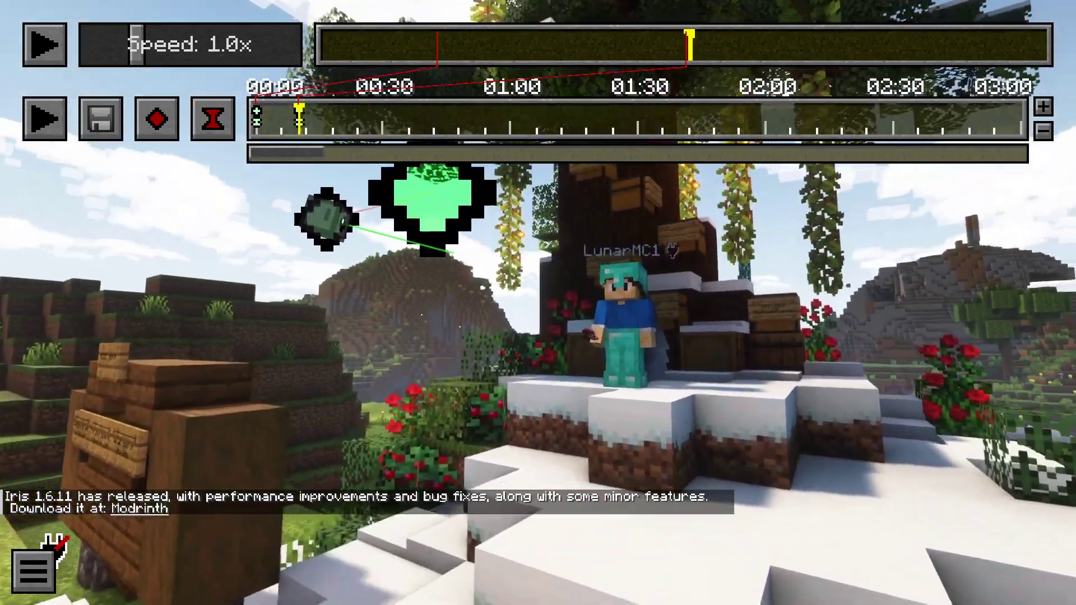
Clear all keyframes and return the keyframe timeline to 00:00.
{"action": "key", "text": "c"}
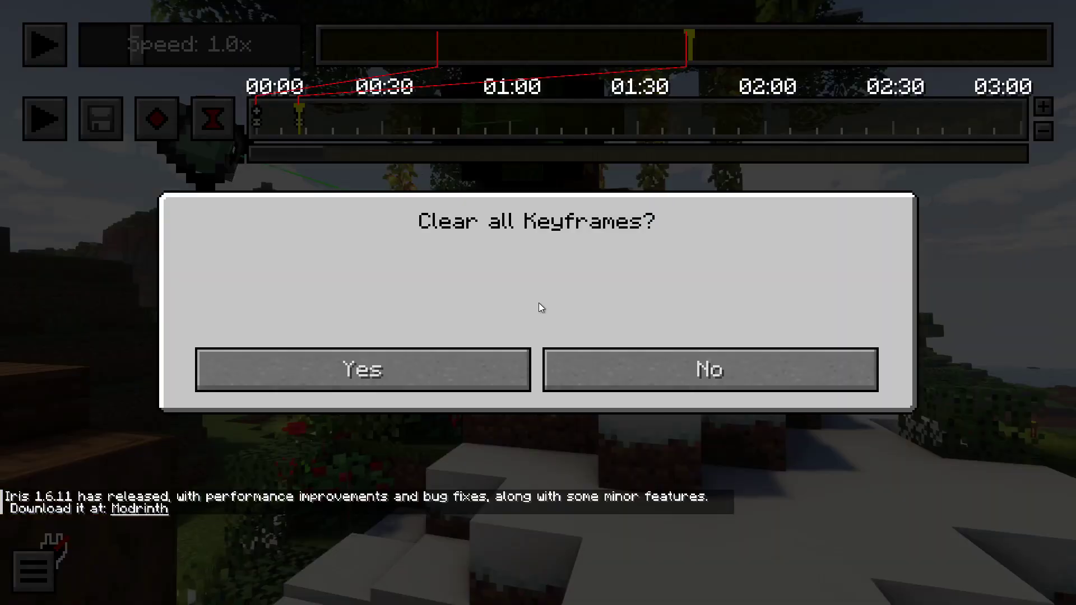
{"action": "left_click", "coordinate": [413, 365]}
{"action": "key", "text": "t"}
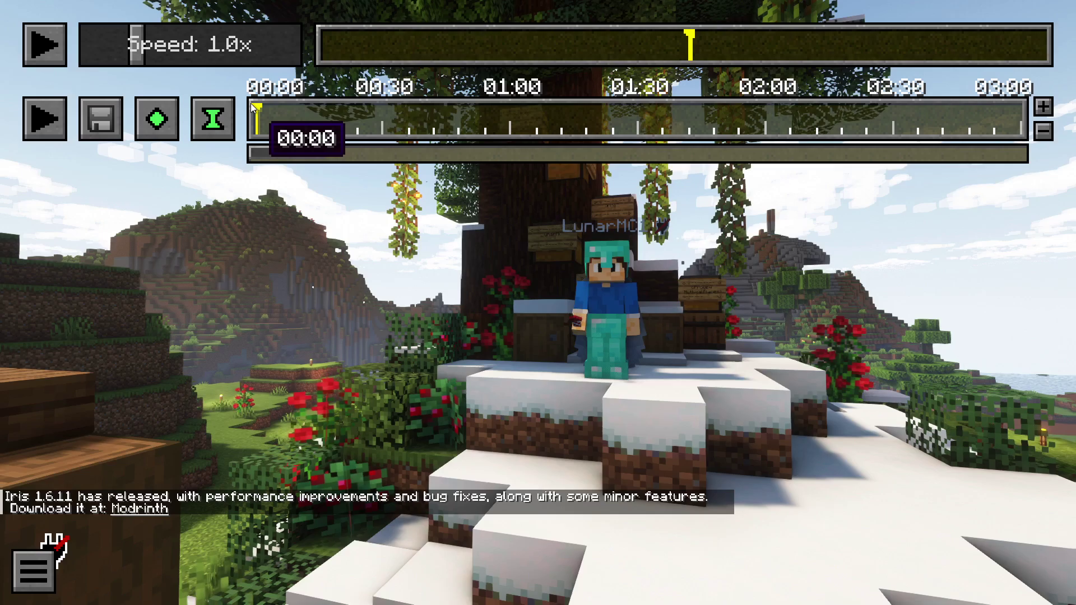
Frame the player centred from the front and add a position keyframe and a time keyframe at 00:00.
{"action": "key", "text": "t"}
{"action": "key", "text": "w"}
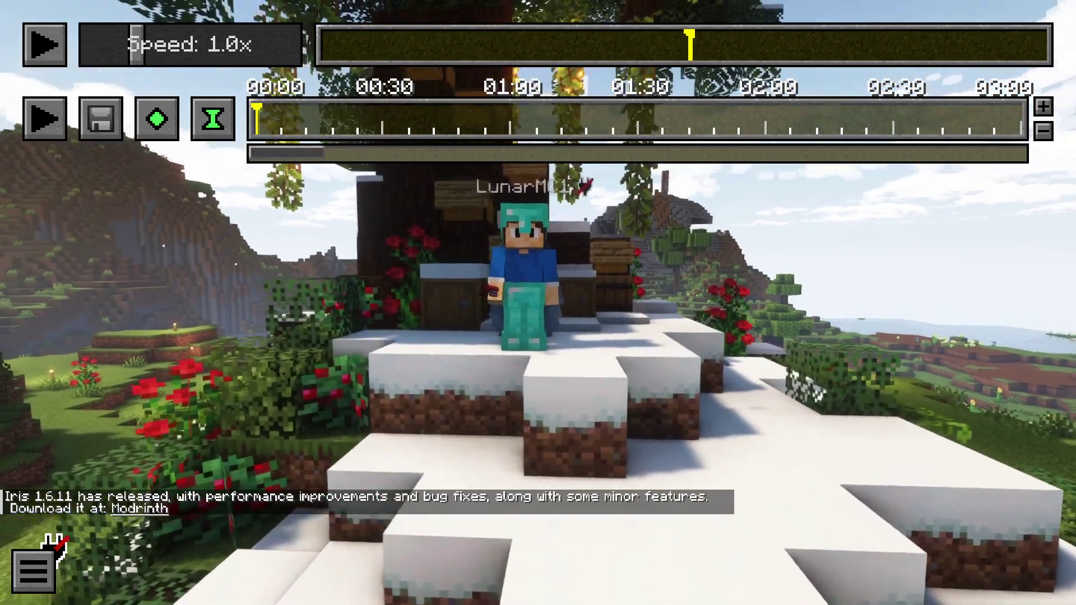
{"action": "key", "text": "w"}
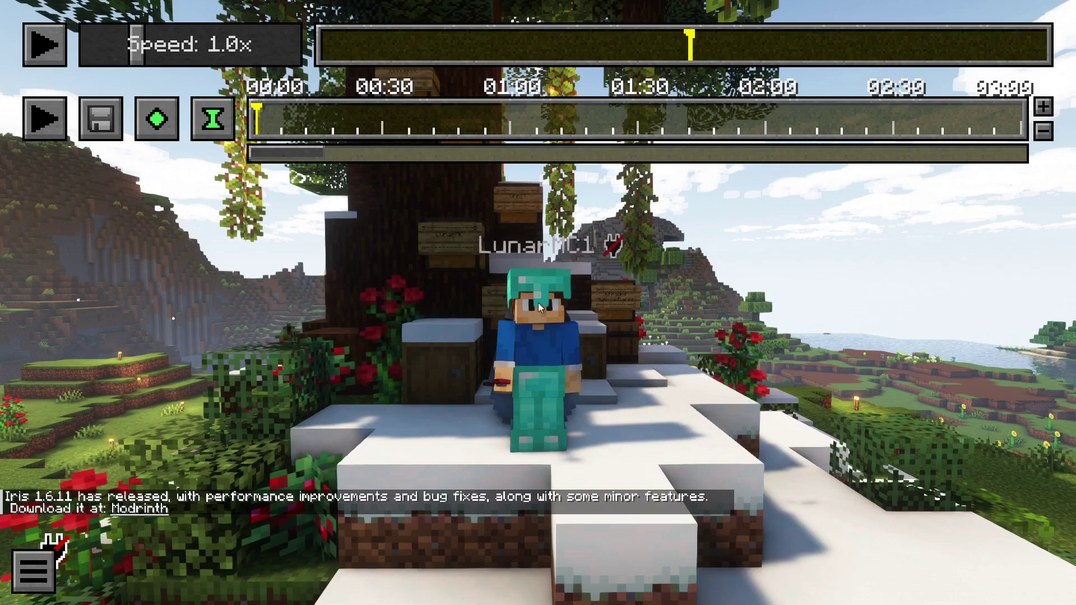
{"action": "left_click", "coordinate": [157, 119]}
{"action": "left_click", "coordinate": [213, 119]}
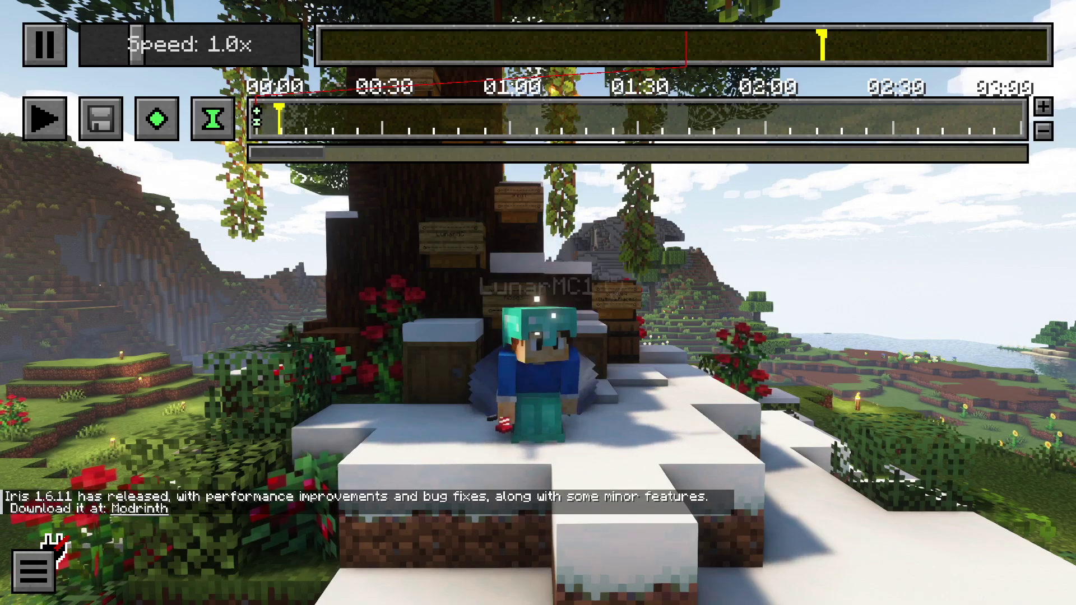
Pause further on in the replay, add another position and time keyframe from the same viewpoint, and view the marker from the side.
{"action": "key", "text": "p"}
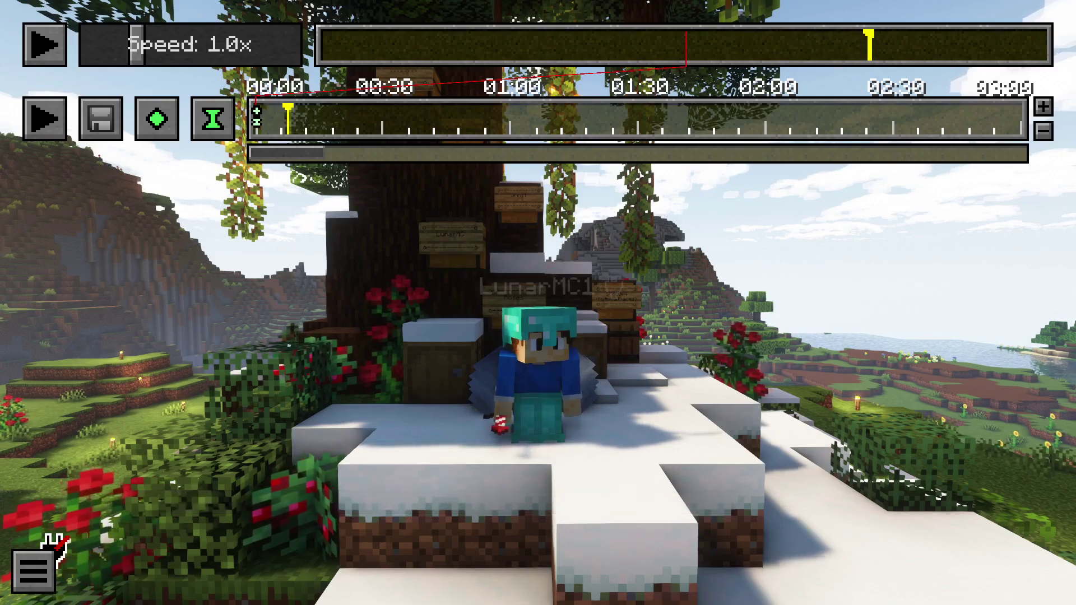
{"action": "left_click", "coordinate": [157, 119]}
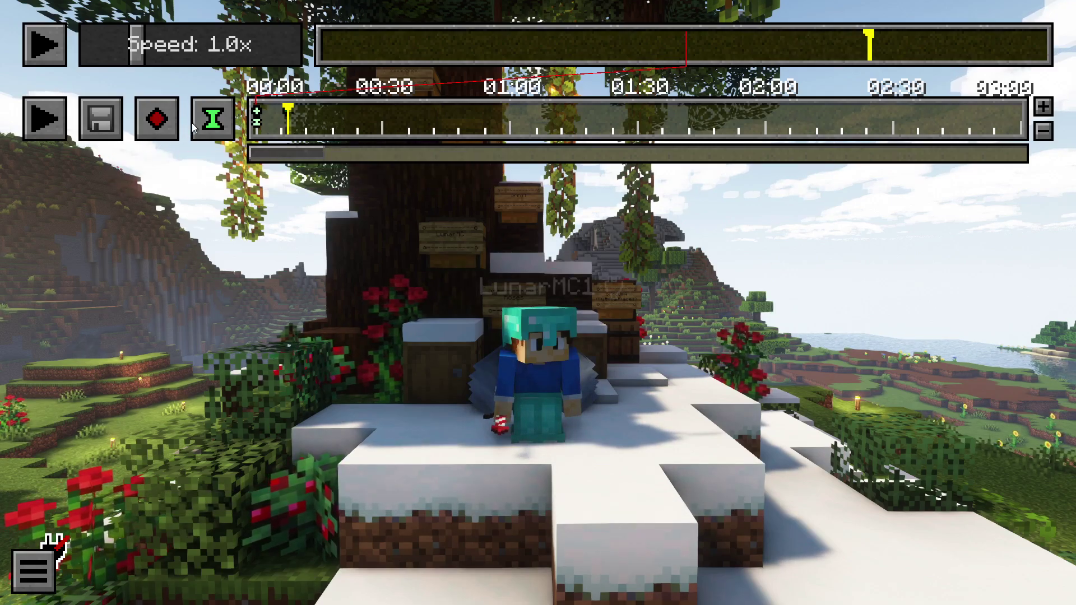
{"action": "left_click", "coordinate": [213, 119]}
{"action": "key", "text": "d"}
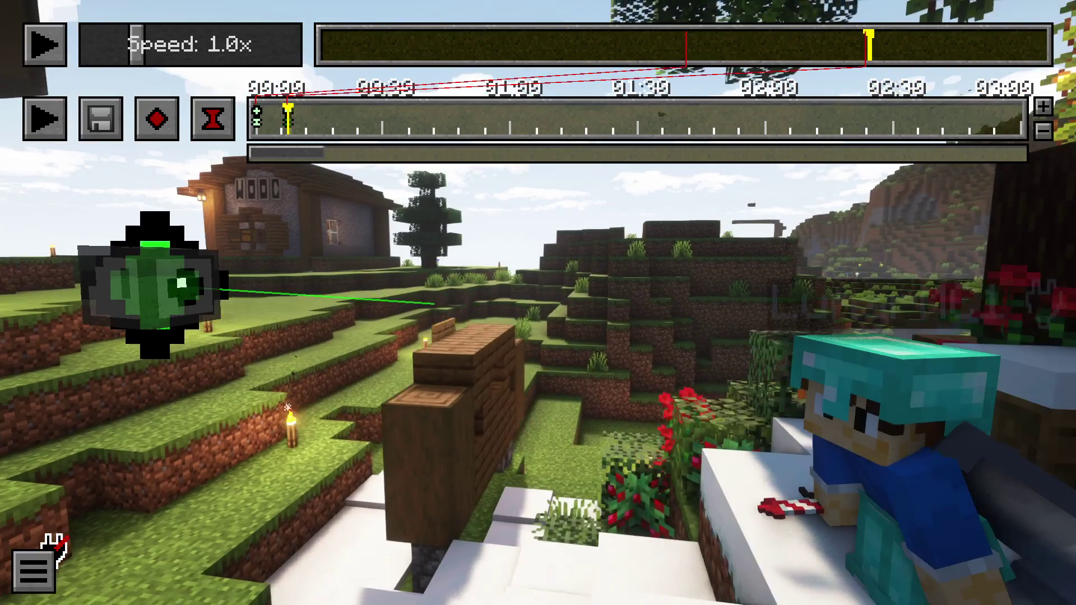
{"action": "key", "text": "a"}
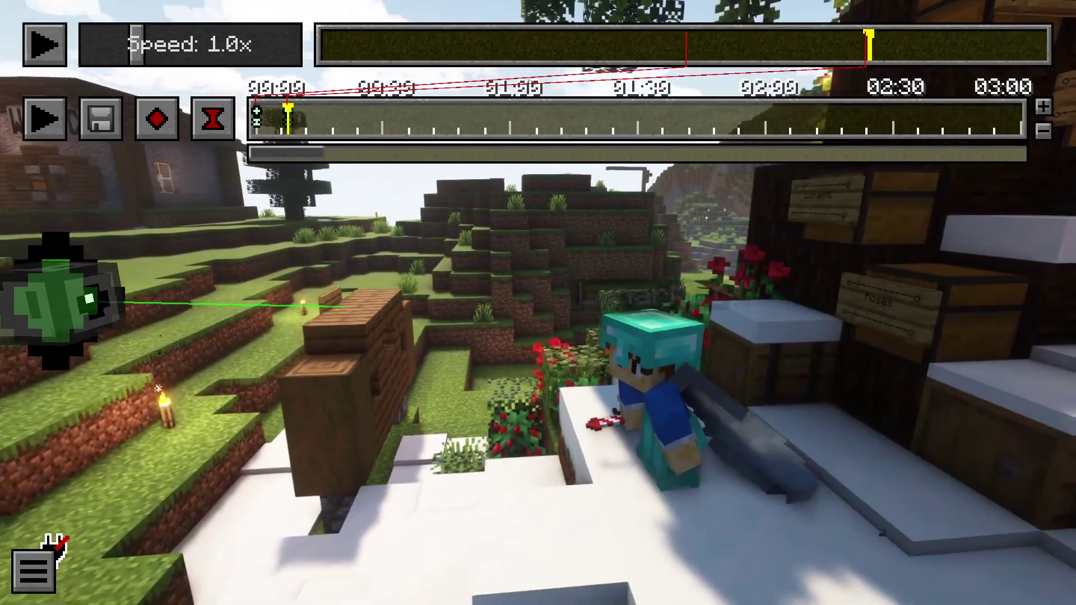
{"action": "key", "text": "a"}
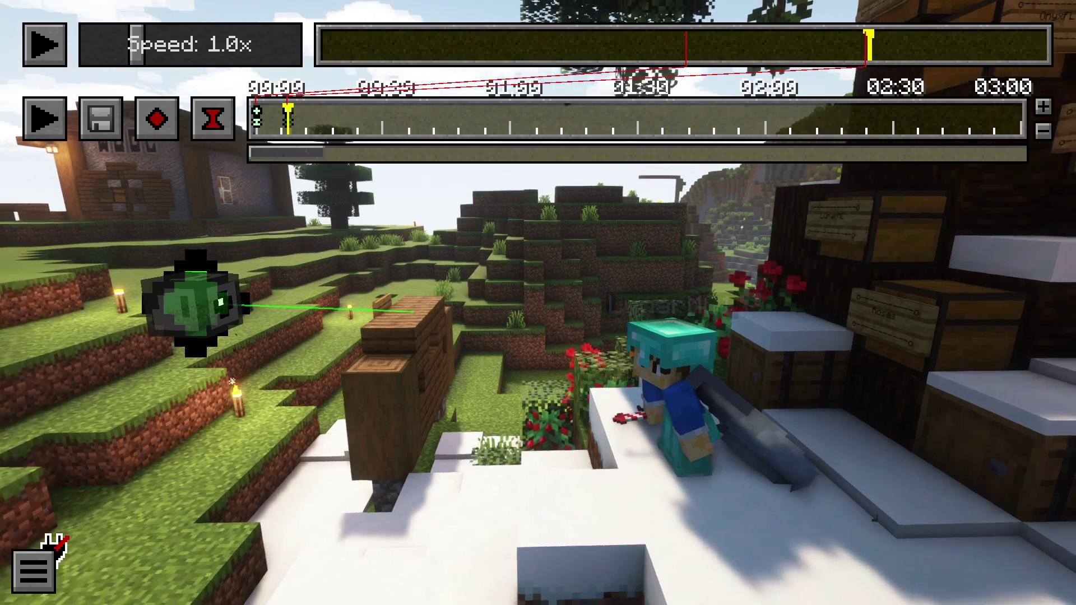
Clear all keyframes again and fly the camera high above the grassland, facing the wool house.
{"action": "key", "text": "c"}
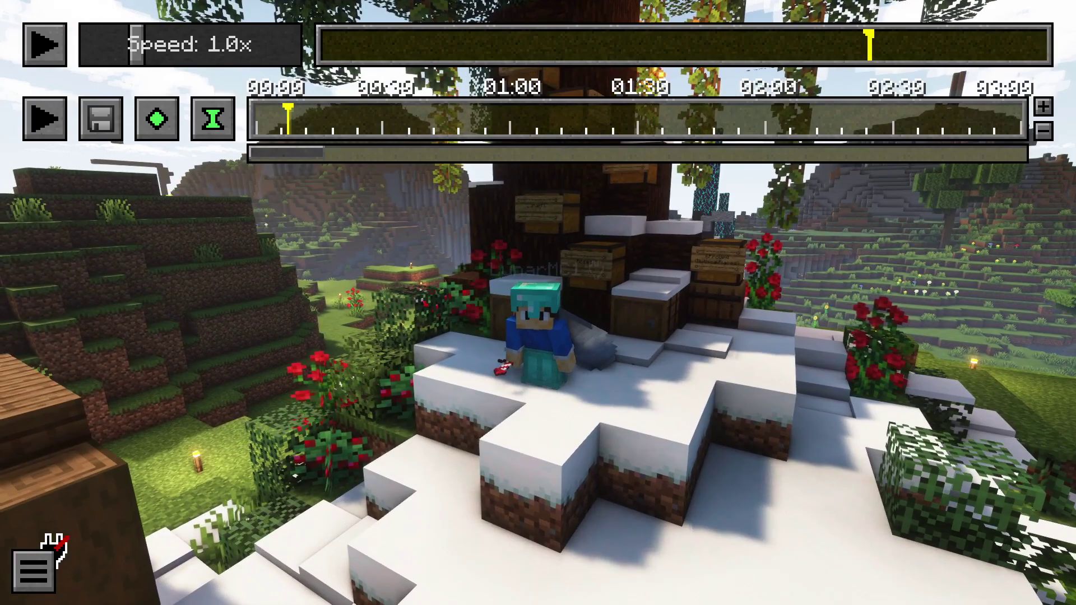
{"action": "key", "text": "a"}
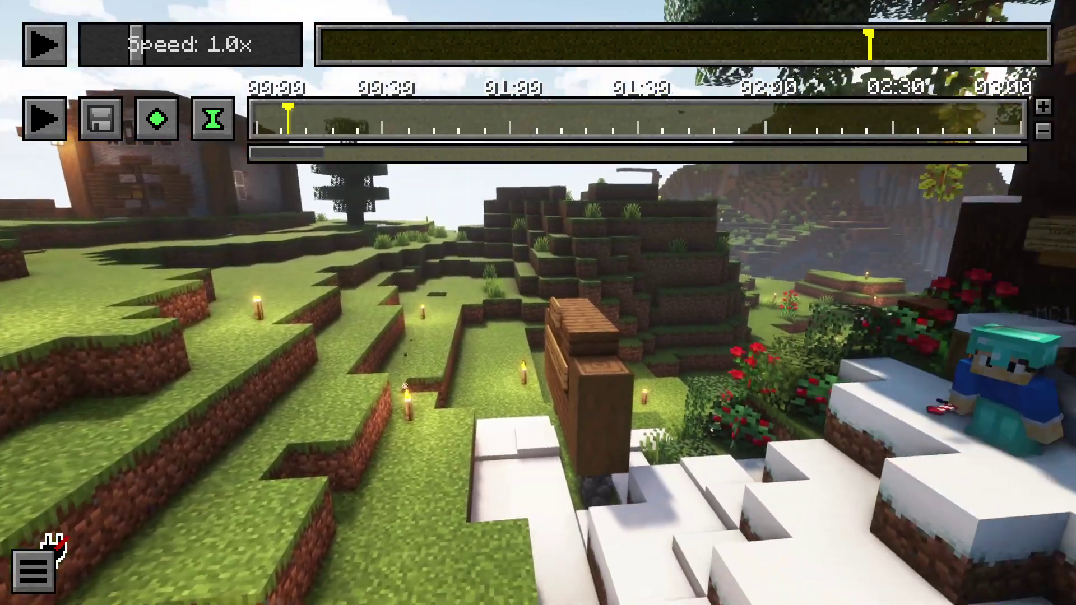
{"action": "key", "text": "s"}
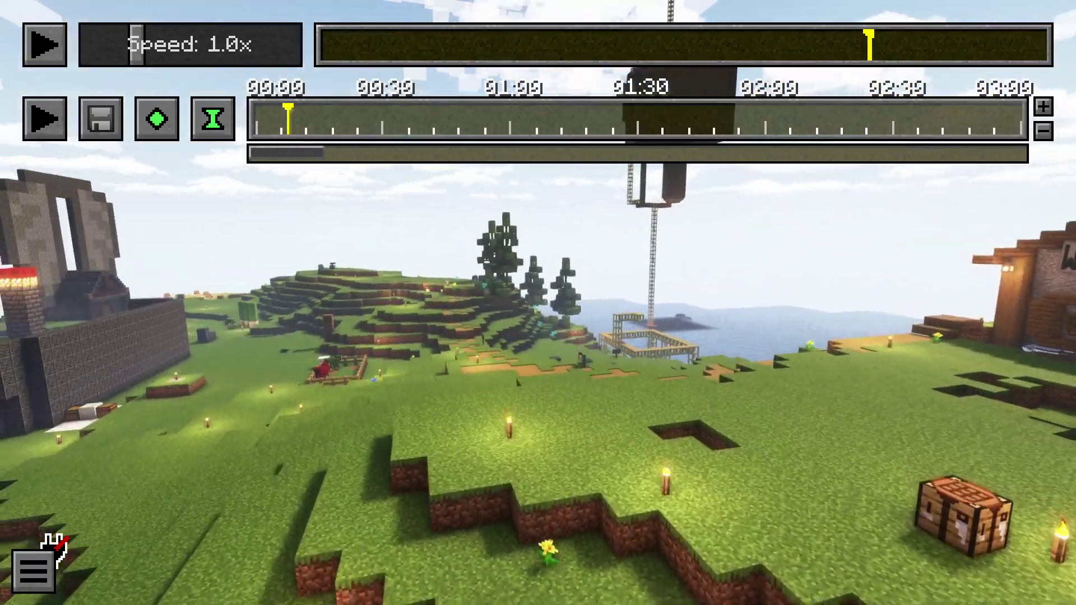
{"action": "key", "text": "s"}
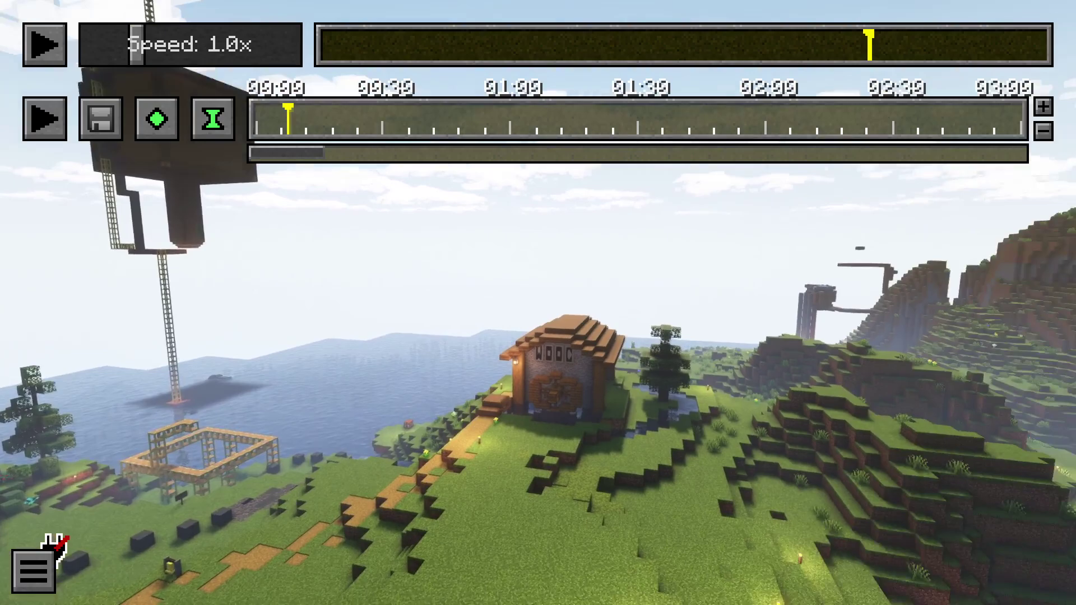
Move both the replay timeline and the keyframe timeline to 00:00.
{"action": "key", "text": "t"}
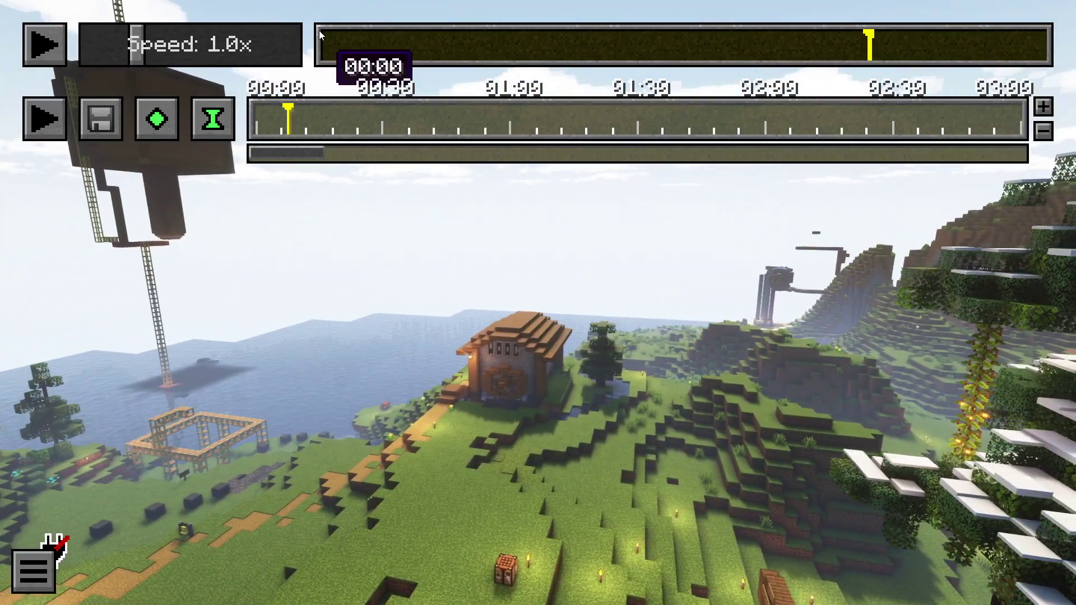
{"action": "left_click", "coordinate": [319, 39]}
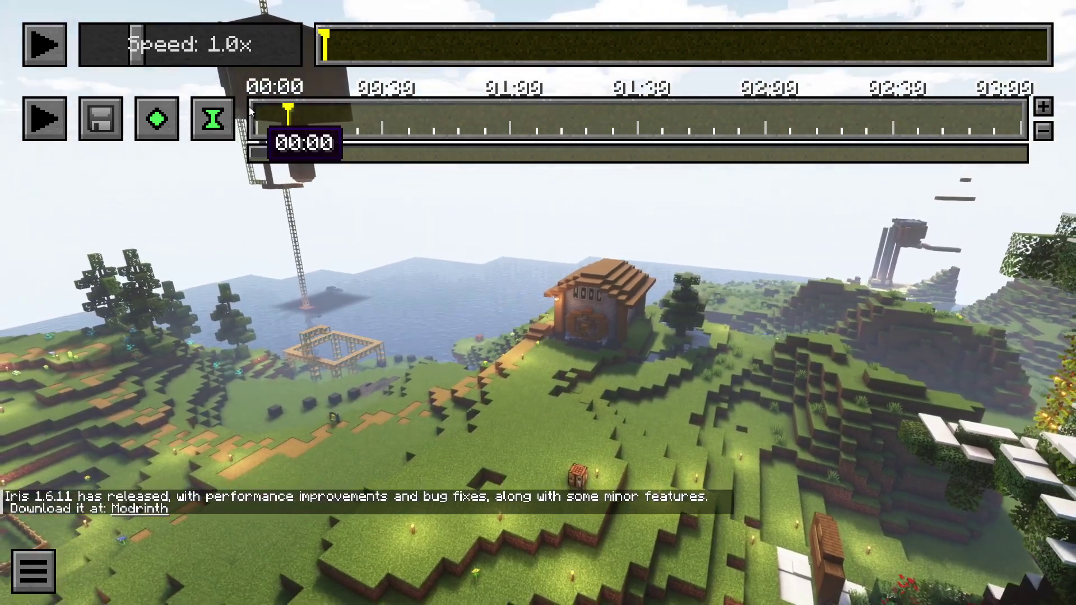
{"action": "left_click", "coordinate": [257, 119]}
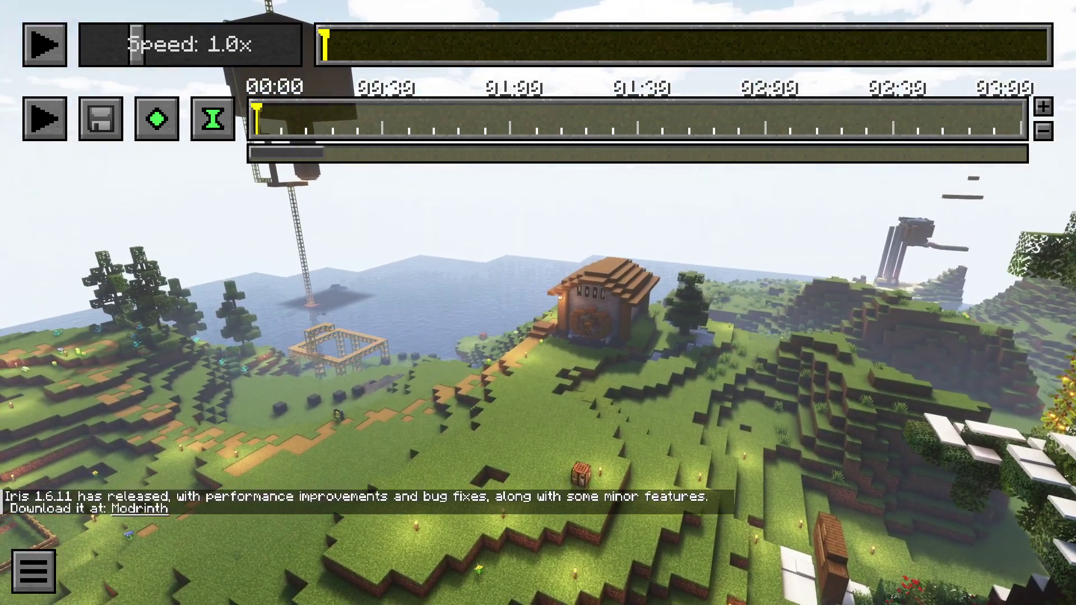
Fly the camera to an aerial view of the snowy tree and set the replay speed to 8.0x.
{"action": "key", "text": "space"}
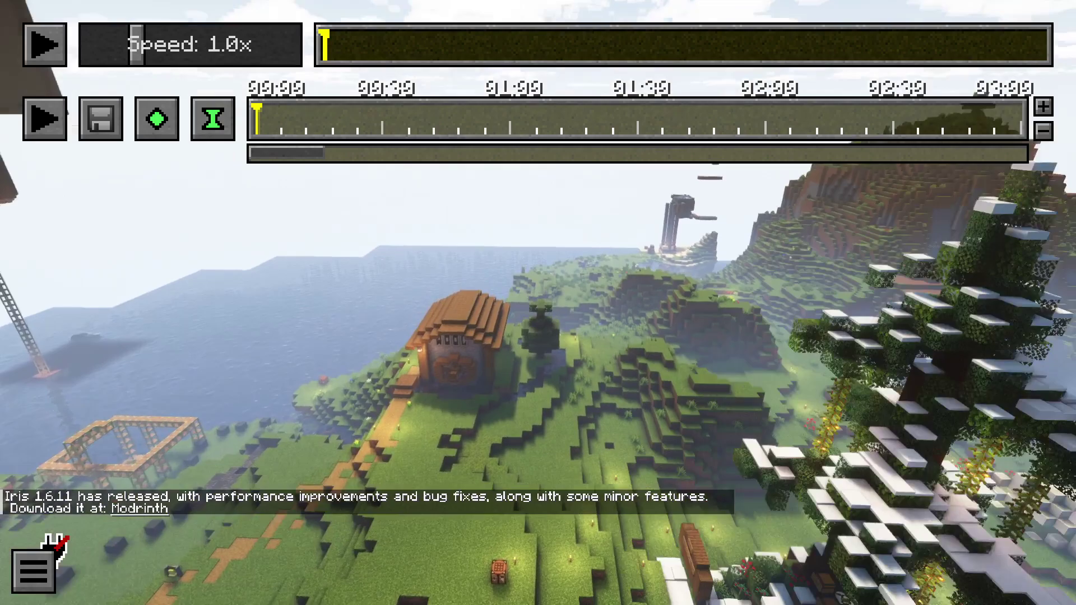
{"action": "key", "text": "a"}
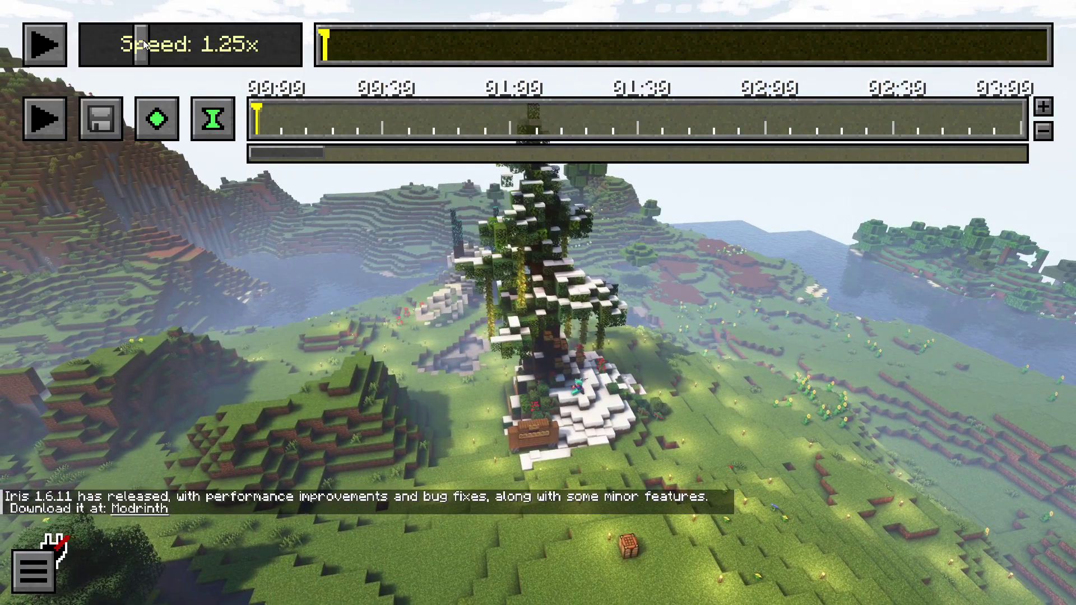
{"action": "left_click_drag", "start_coordinate": [270, 36], "coordinate": [298, 38]}
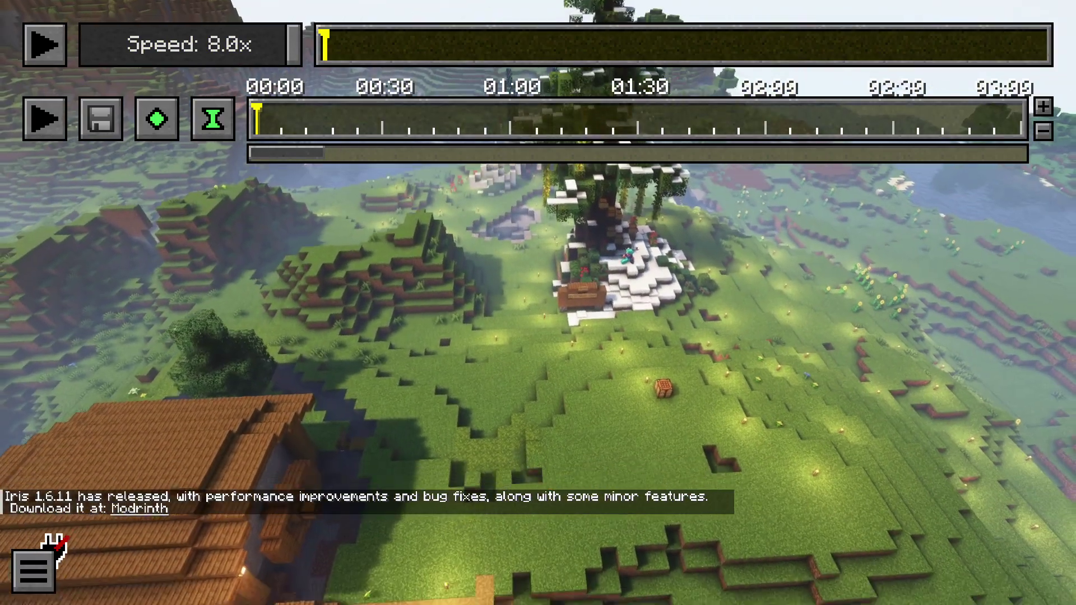
Frame the snowy tree from above the house roof, run the replay briefly, and add a position and a time keyframe at 00:00.
{"action": "key", "text": "a"}
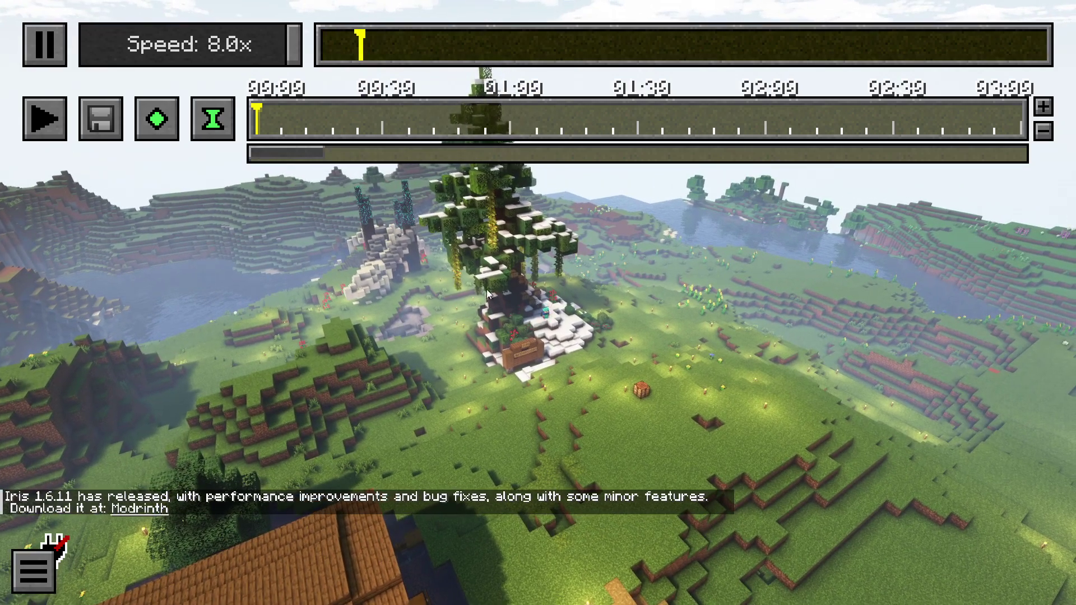
{"action": "left_click", "coordinate": [157, 118]}
{"action": "left_click", "coordinate": [213, 118]}
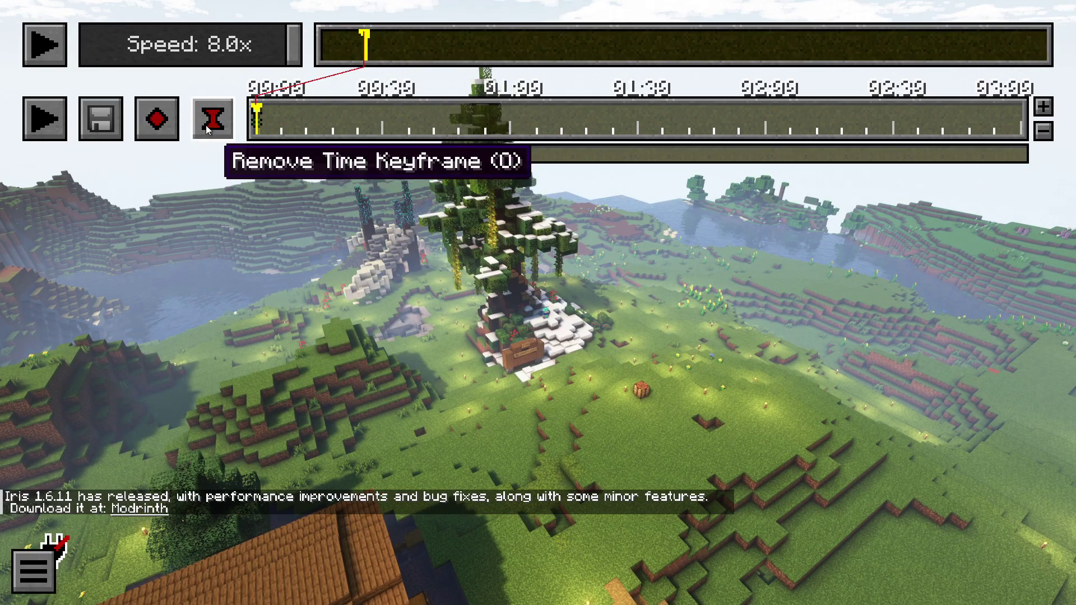
Run the replay on to its end and fly the camera to an opposite aerial view showing the snowy tree and wool house.
{"action": "key", "text": "p"}
{"action": "key", "text": "p"}
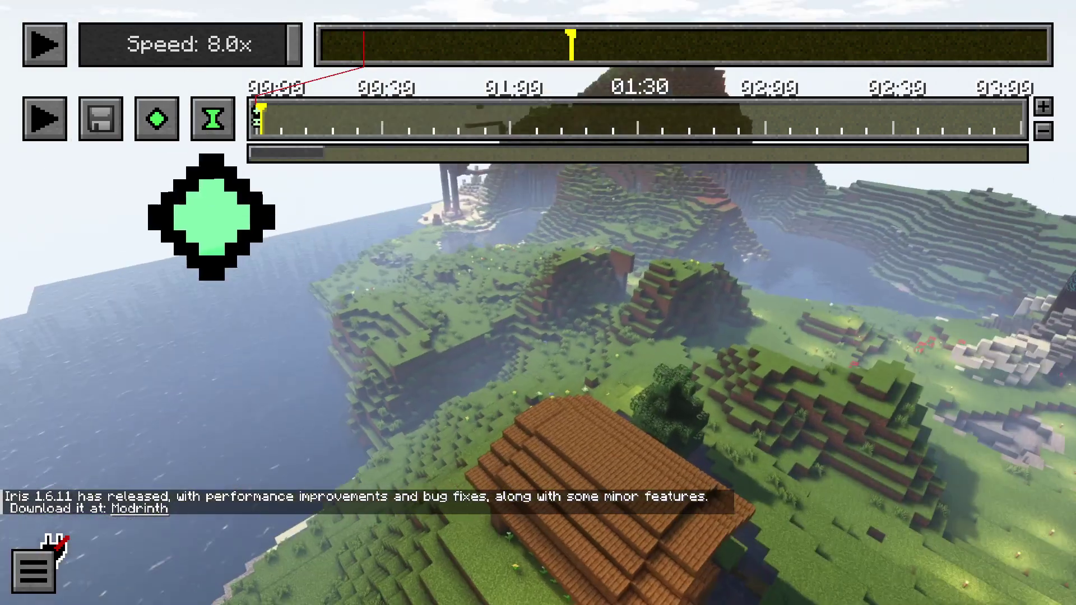
{"action": "key", "text": "s"}
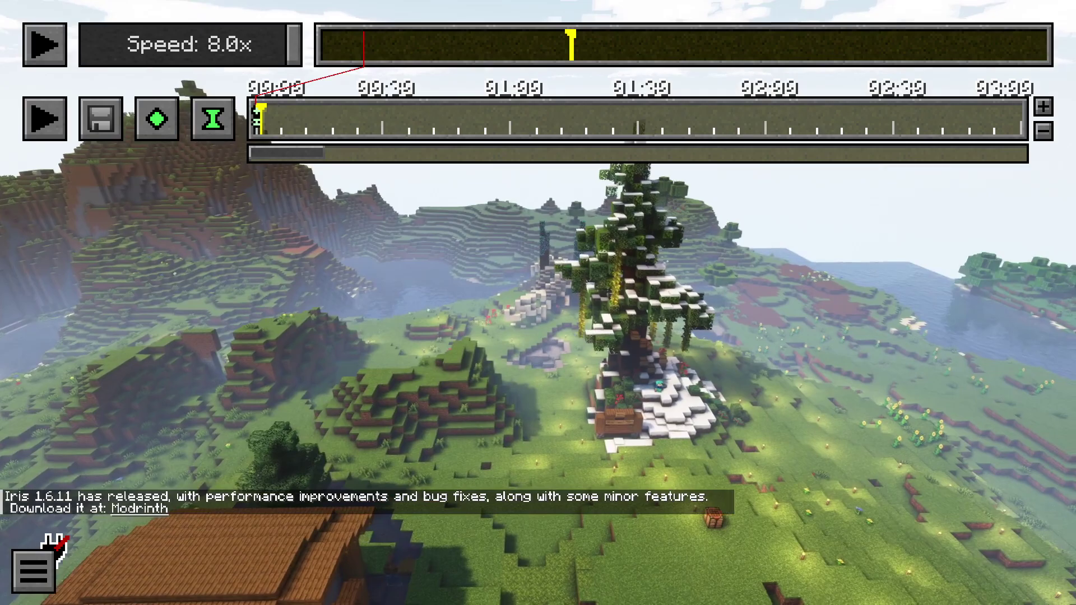
{"action": "key", "text": "s"}
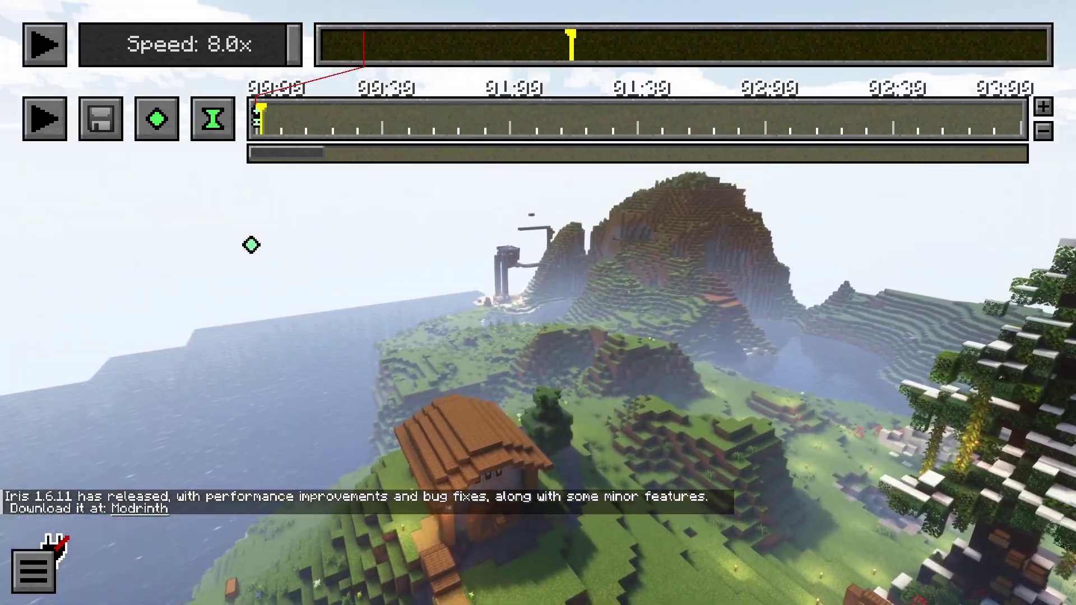
{"action": "key", "text": "s"}
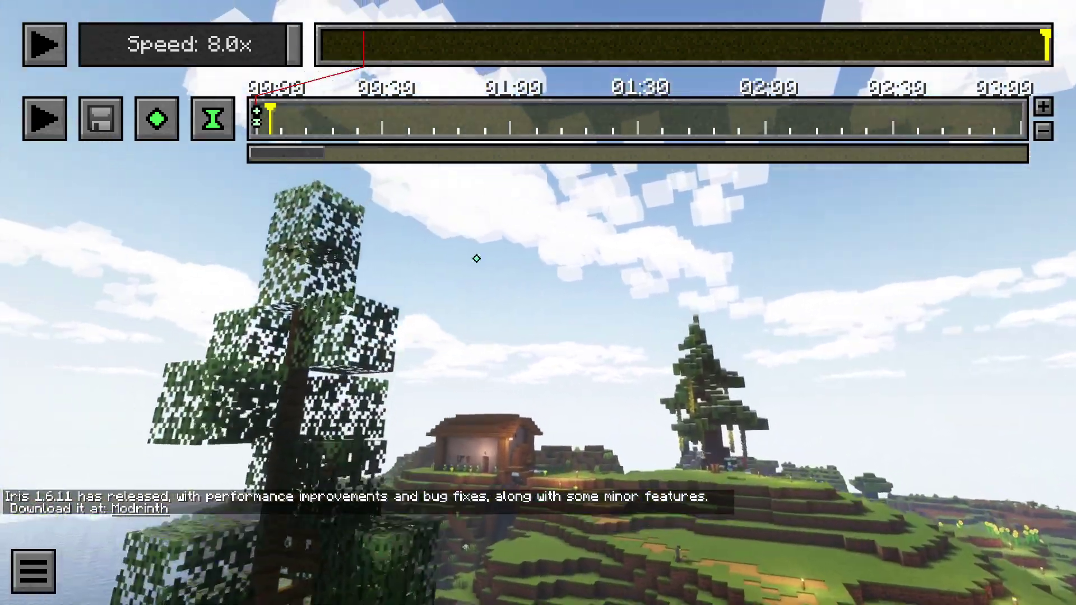
{"action": "key", "text": "space"}
{"action": "key", "text": "w"}
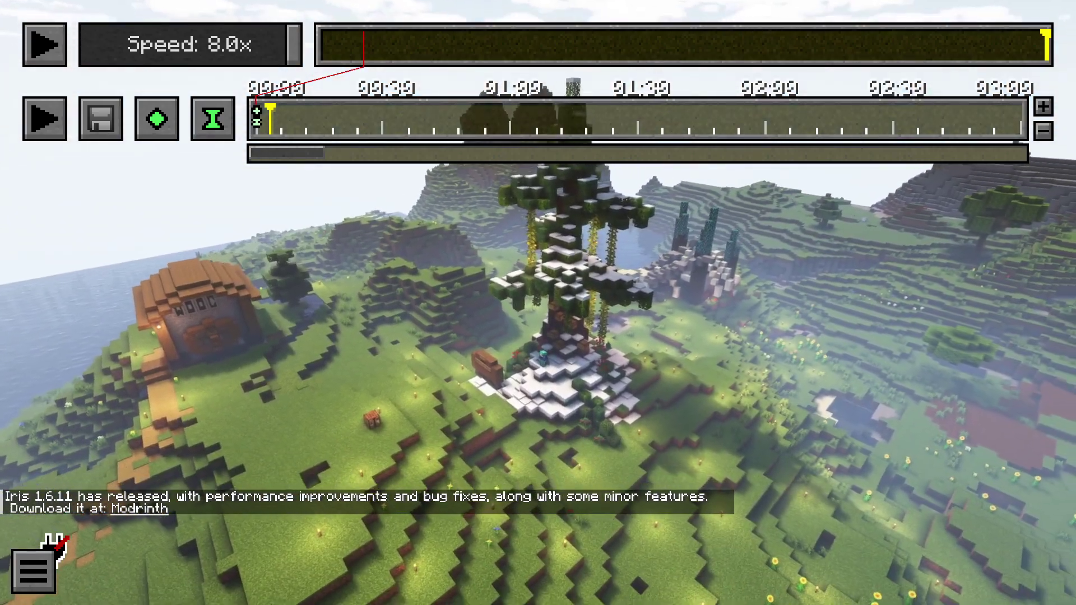
Add a position and a time keyframe for the closing aerial view at the current keyframe time and play the camera path.
{"action": "left_click", "coordinate": [157, 119]}
{"action": "left_click", "coordinate": [213, 119]}
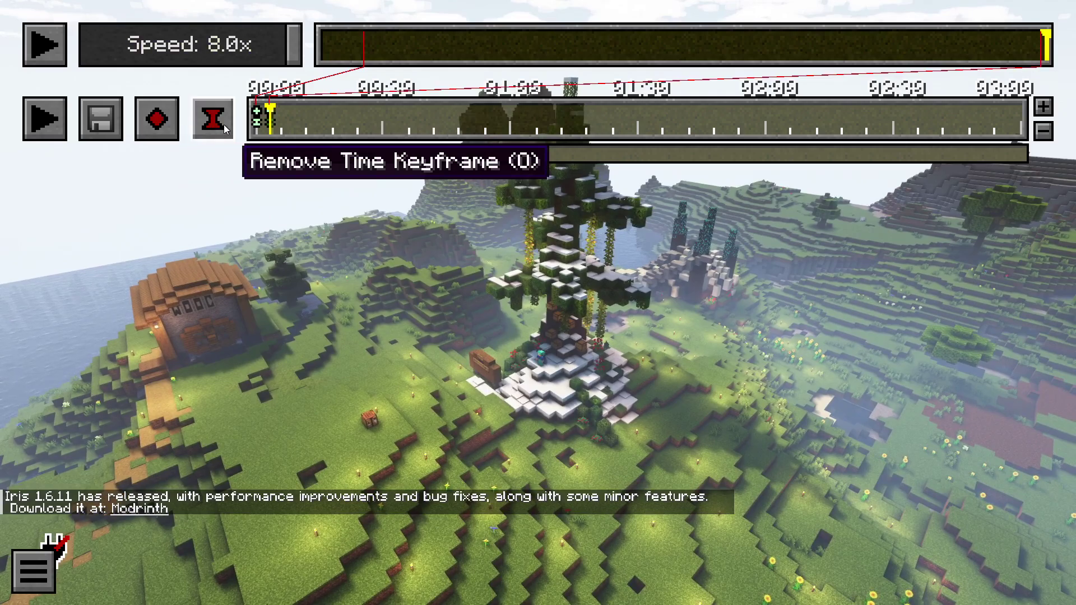
{"action": "left_click", "coordinate": [45, 119]}
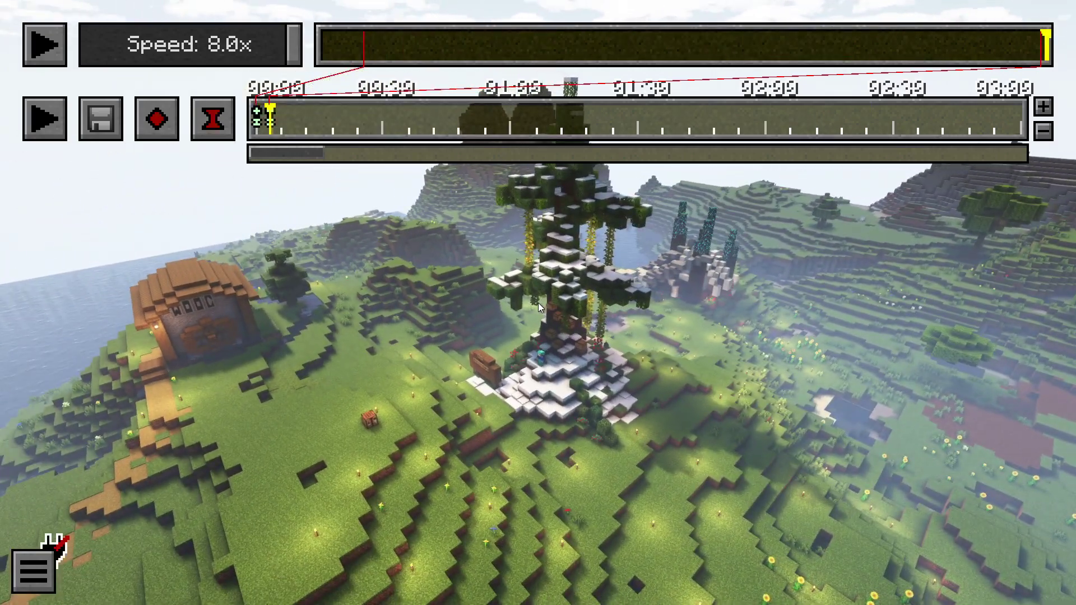
Clear all keyframes from the camera path and set the replay speed to 1.0x.
{"action": "key", "text": "c"}
{"action": "left_click", "coordinate": [400, 377]}
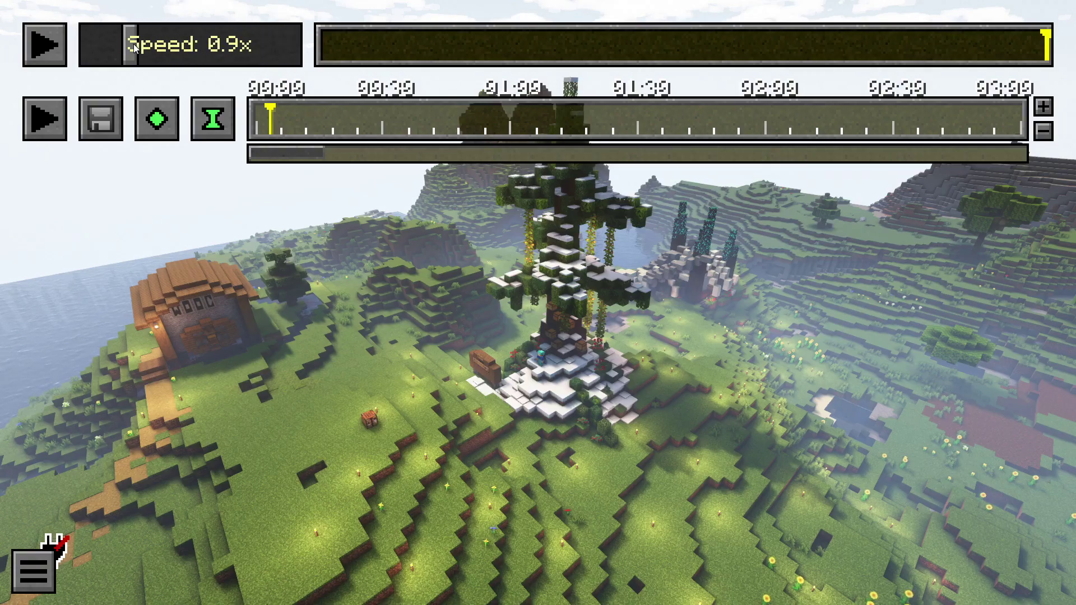
{"action": "left_click_drag", "start_coordinate": [134, 44], "coordinate": [143, 48]}
Try placing the first position keyframe a few seconds after 00:00, dismiss the notice, and clear all keyframes.
{"action": "left_click", "coordinate": [155, 118]}
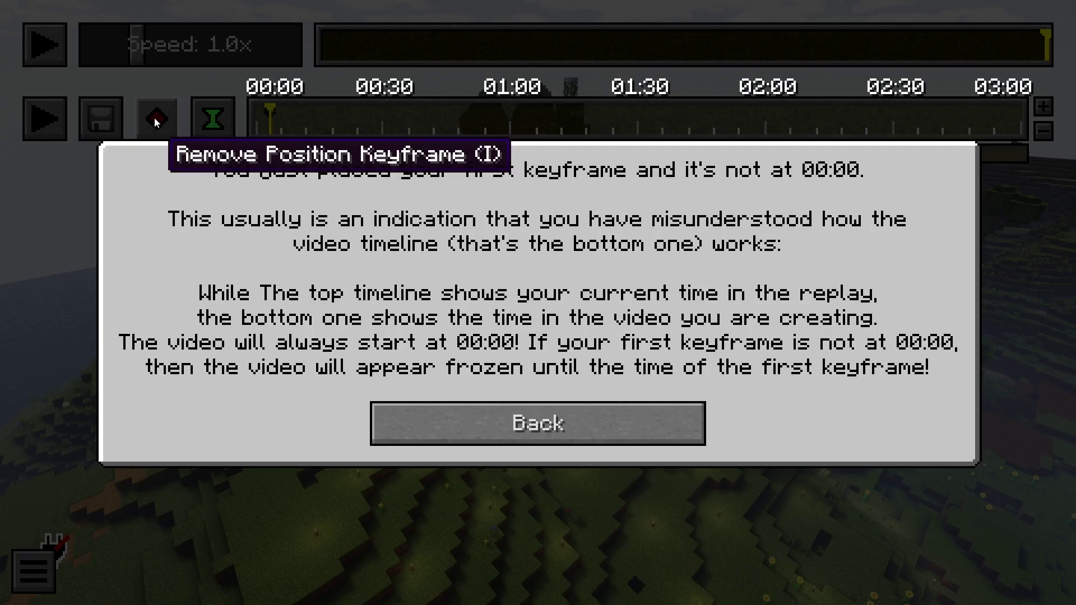
{"action": "left_click", "coordinate": [468, 407]}
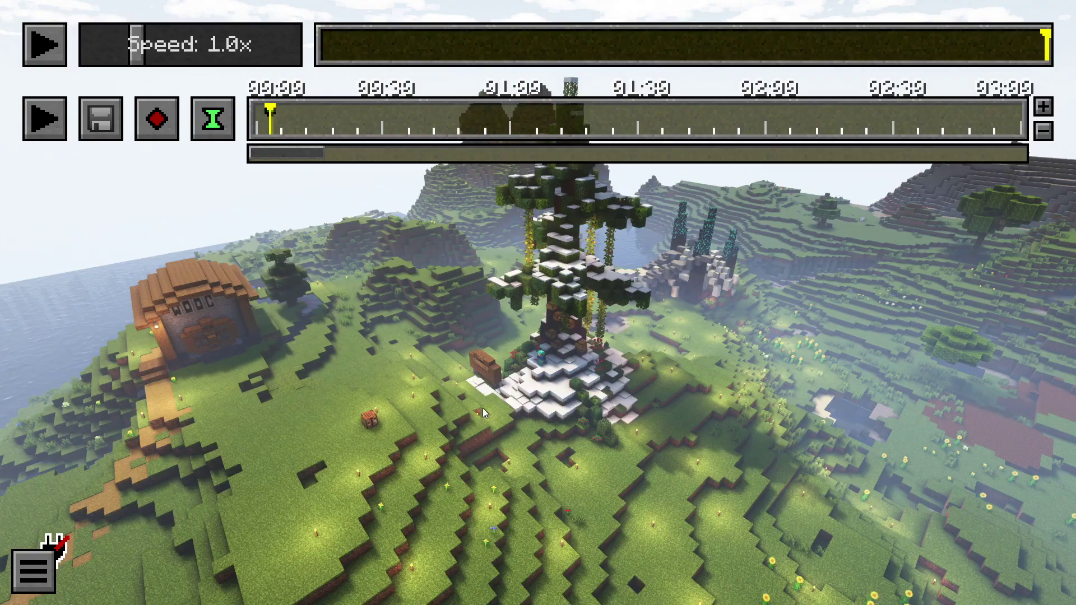
{"action": "key", "text": "c"}
{"action": "left_click", "coordinate": [466, 379]}
{"action": "key", "text": "a"}
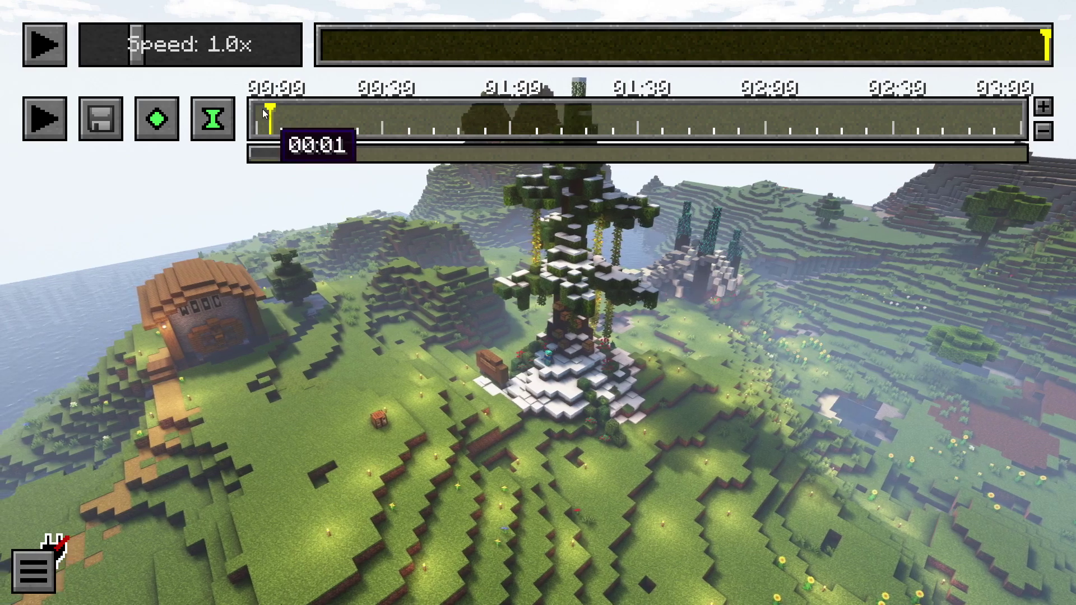
Add position and time keyframes at 00:00 and again at 02:00 on the keyframe timeline, and clear them all.
{"action": "left_click", "coordinate": [253, 104]}
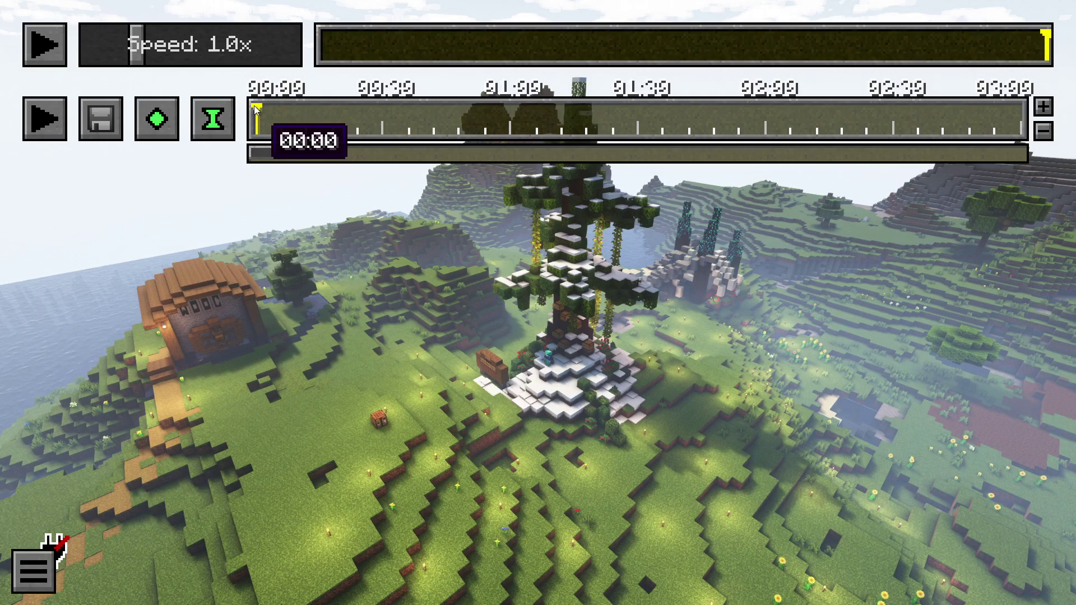
{"action": "left_click", "coordinate": [213, 118]}
{"action": "key", "text": "i"}
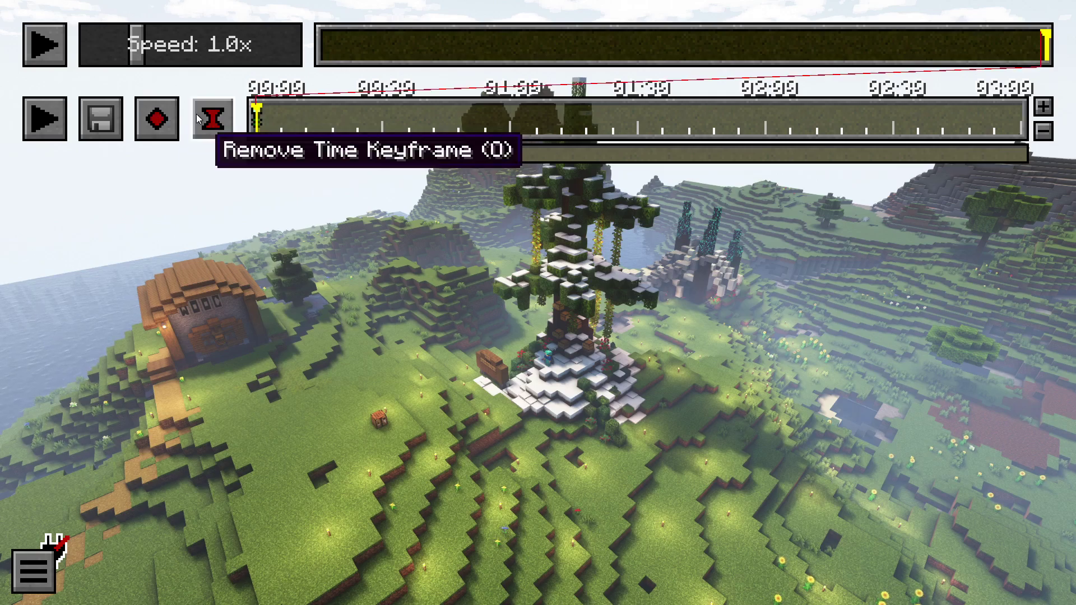
{"action": "left_click", "coordinate": [761, 109]}
{"action": "left_click", "coordinate": [157, 119]}
{"action": "left_click", "coordinate": [213, 118]}
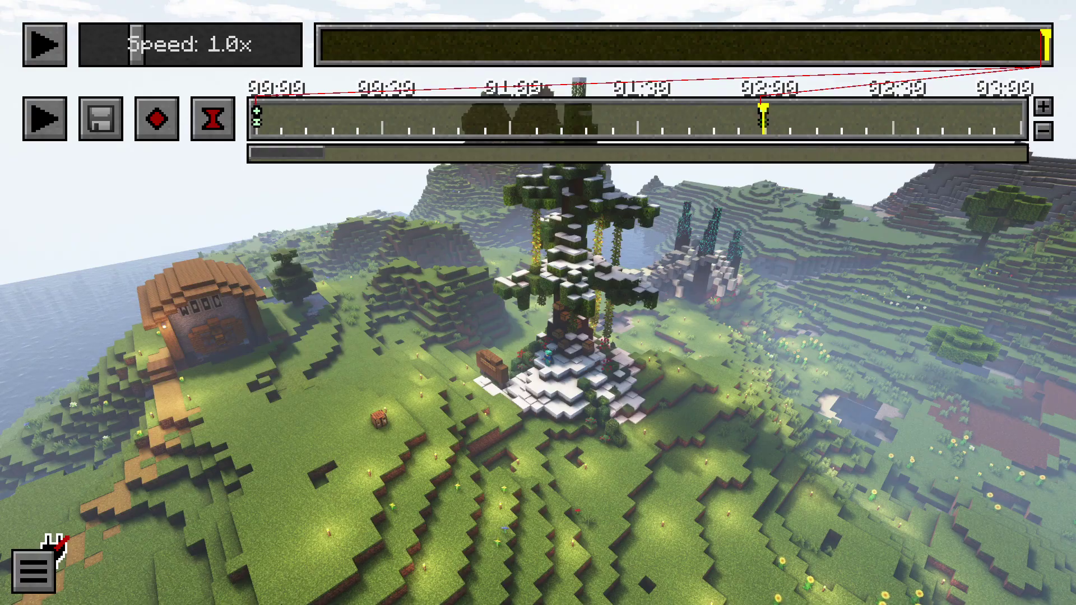
{"action": "key", "text": "c"}
{"action": "left_click", "coordinate": [375, 374]}
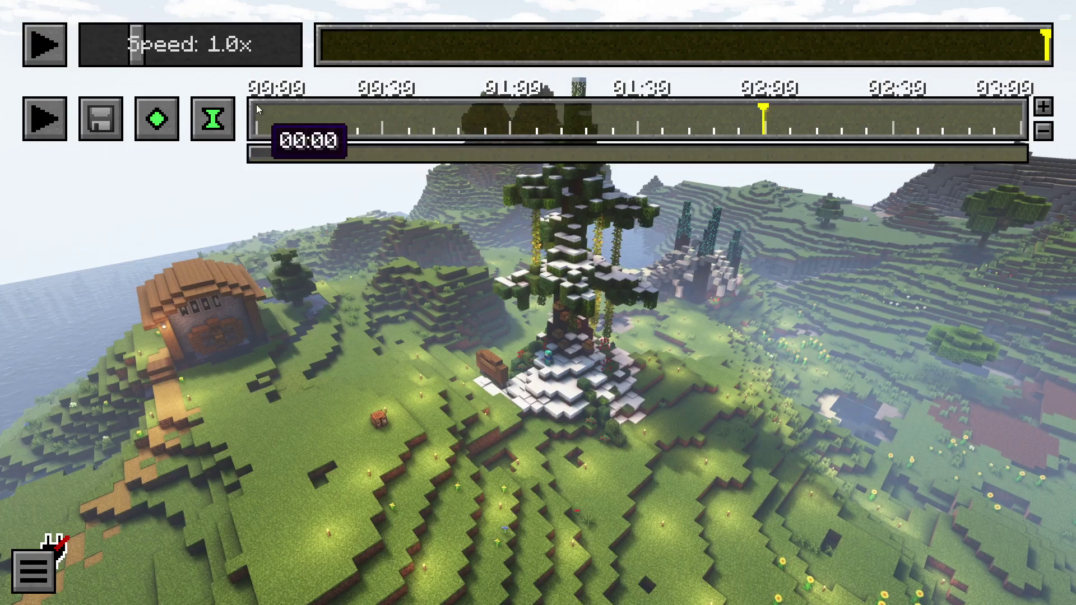
Add position and time keyframes at 00:00 and 00:03 on the keyframe timeline, and clear them all.
{"action": "left_click", "coordinate": [157, 117]}
{"action": "left_click", "coordinate": [212, 118]}
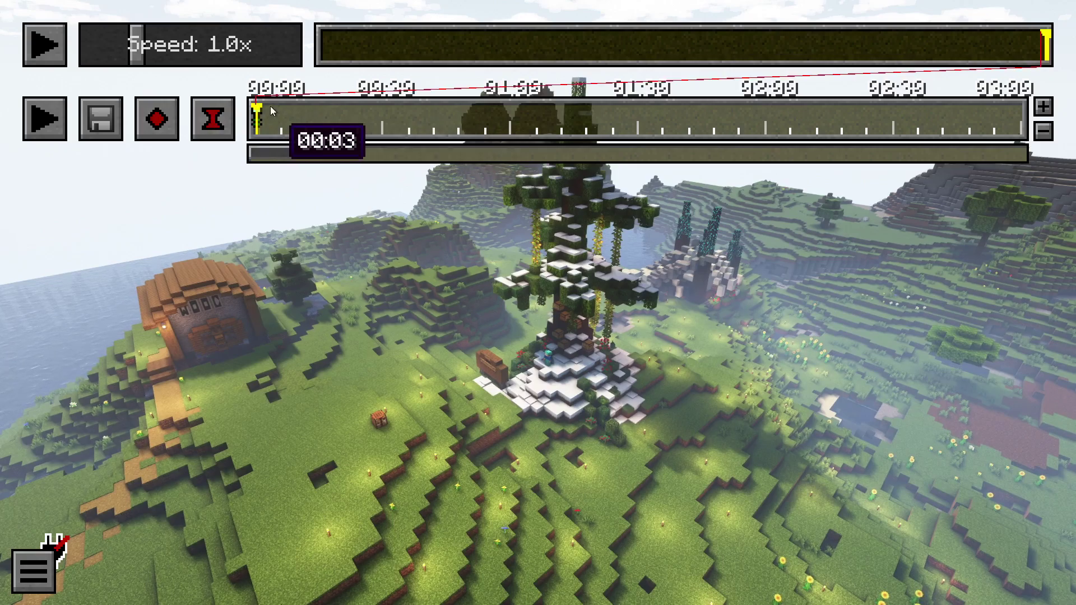
{"action": "left_click", "coordinate": [270, 115]}
{"action": "left_click", "coordinate": [256, 112]}
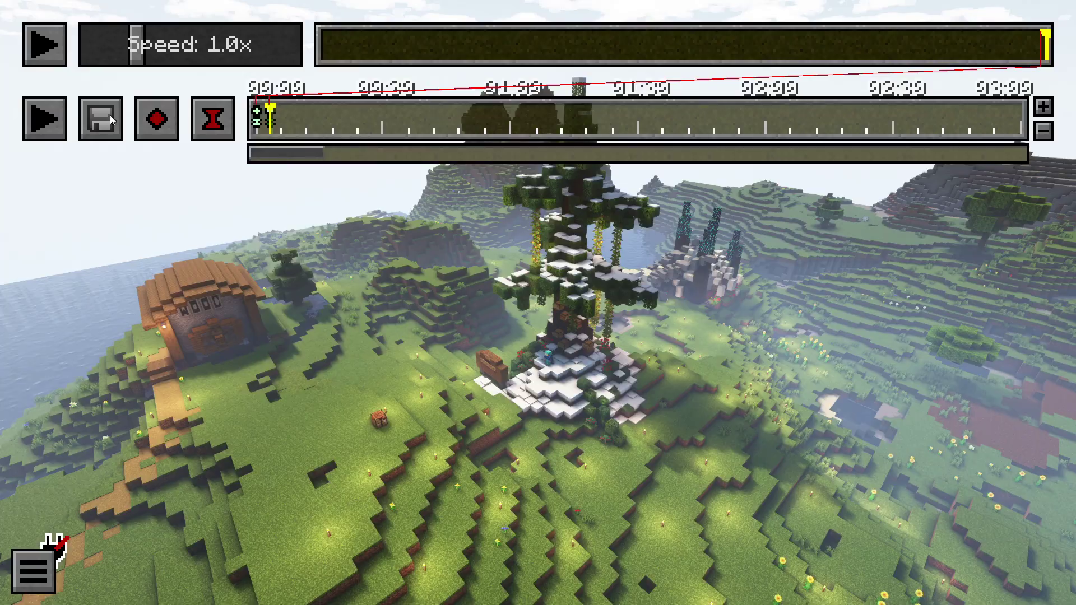
{"action": "key", "text": "c"}
{"action": "left_click", "coordinate": [350, 355]}
Open the replay's list of shortcuts and examine the keys assigned to each replay function.
{"action": "key", "text": "a"}
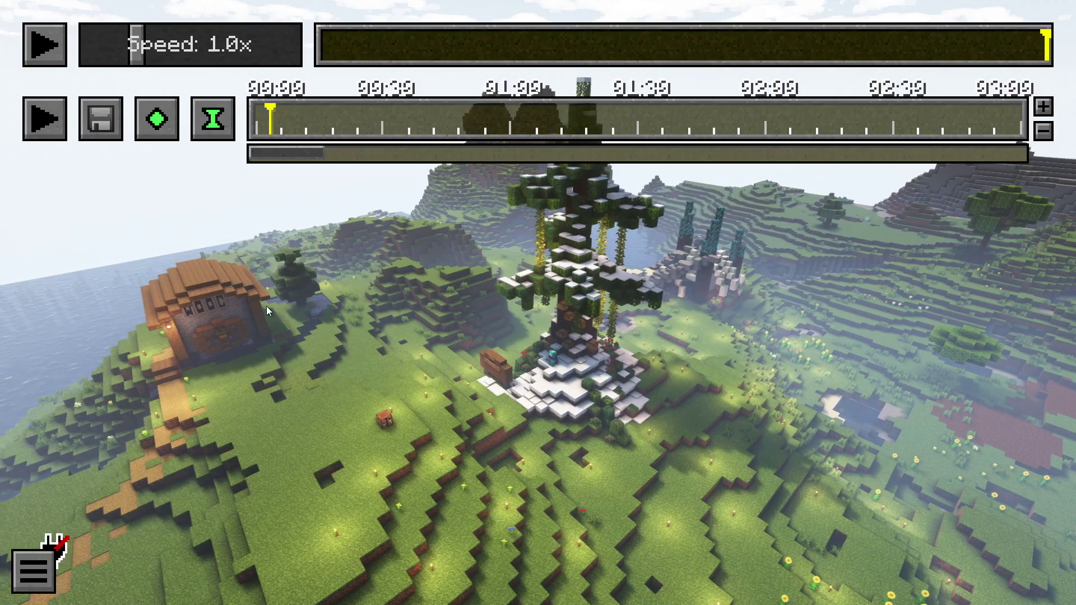
{"action": "key", "text": "t"}
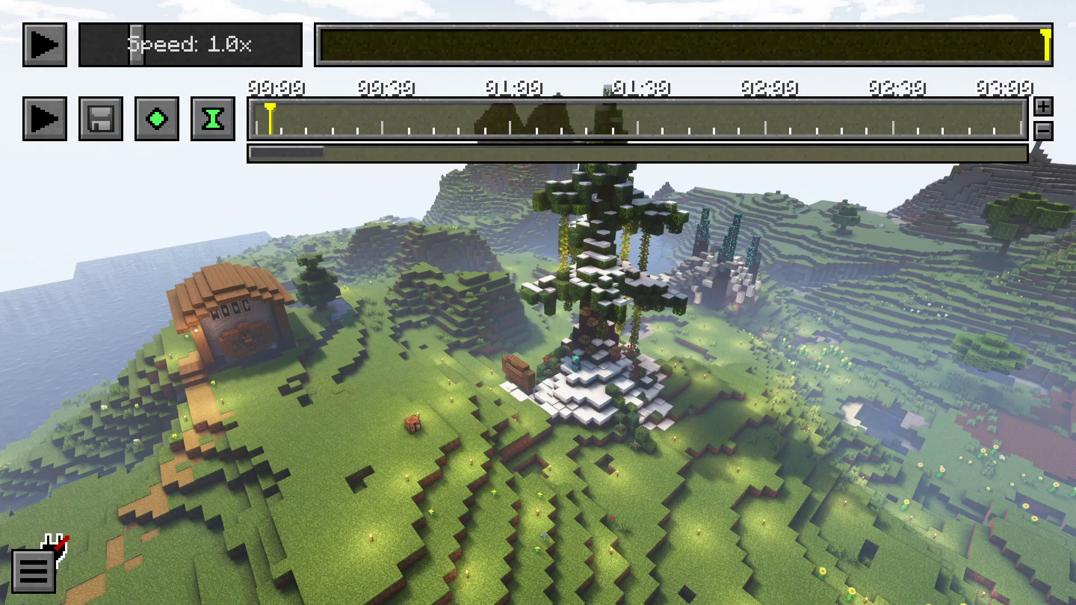
{"action": "key", "text": "t"}
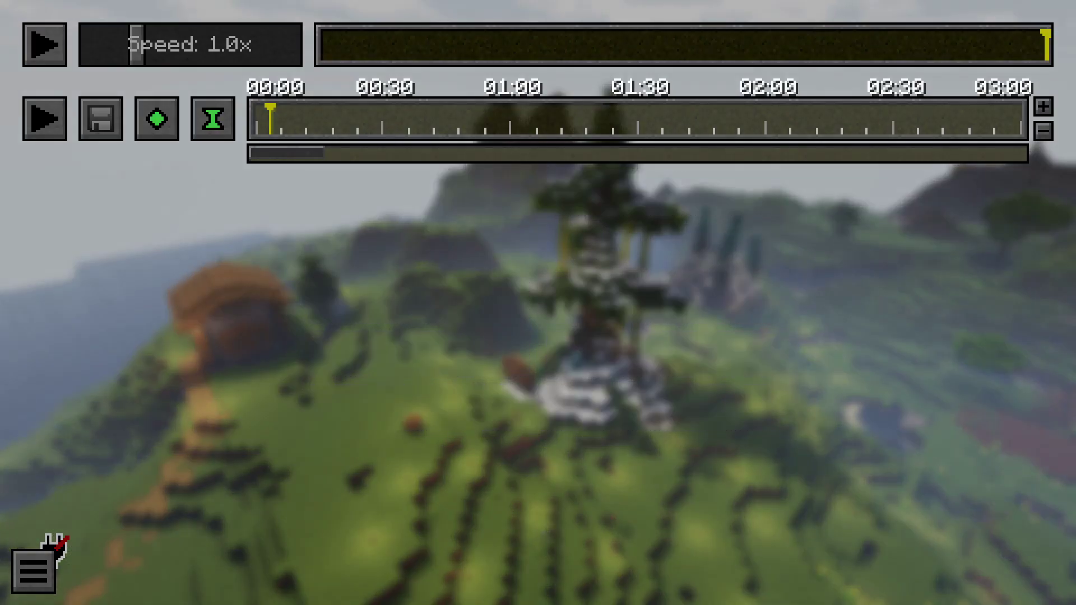
{"action": "left_click", "coordinate": [49, 553]}
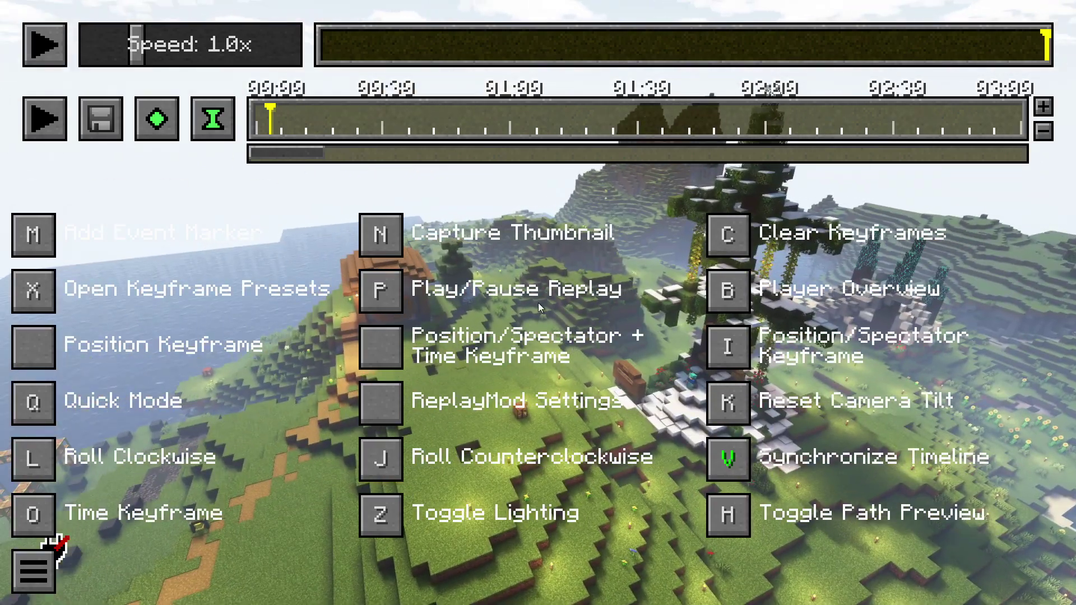
{"action": "left_click", "coordinate": [38, 584]}
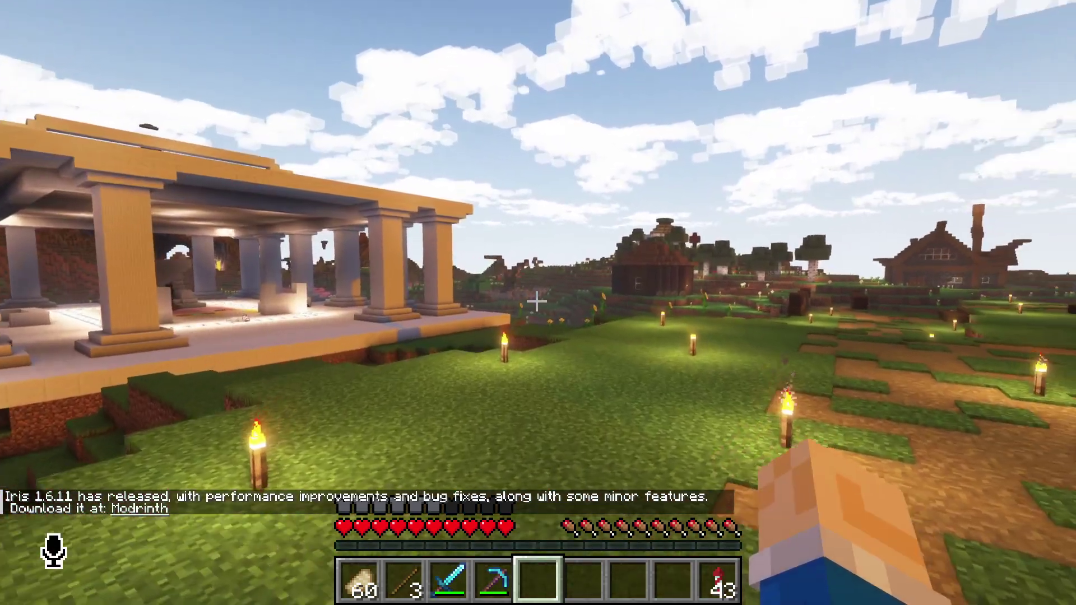
View the player from the front in third person and return to first person on the server.
{"action": "key", "text": "F5"}
{"action": "key", "text": "F5"}
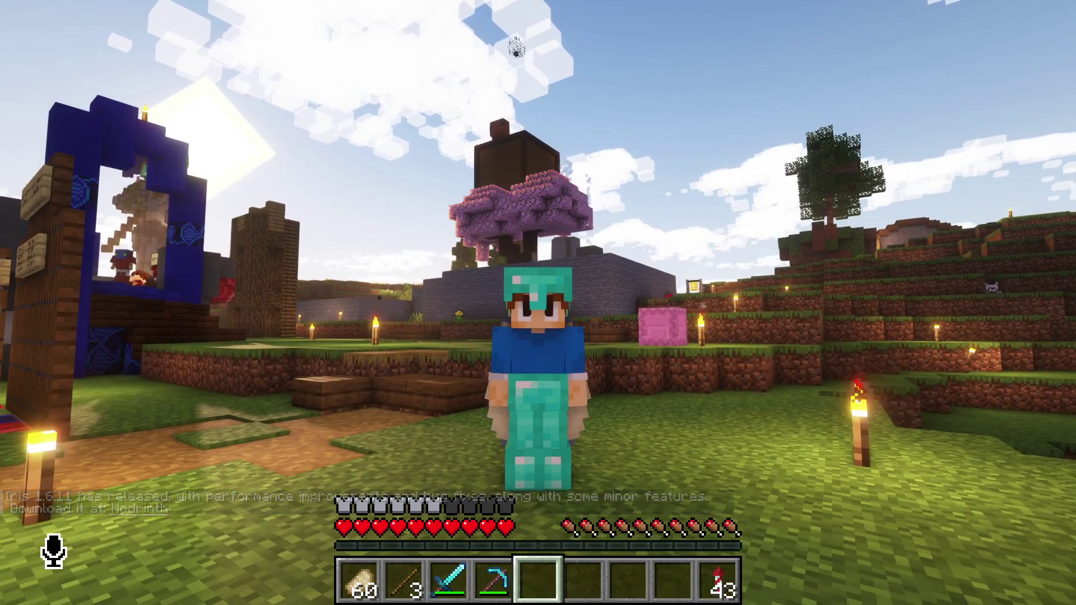
{"action": "key", "text": "F5"}
{"action": "key", "text": "w"}
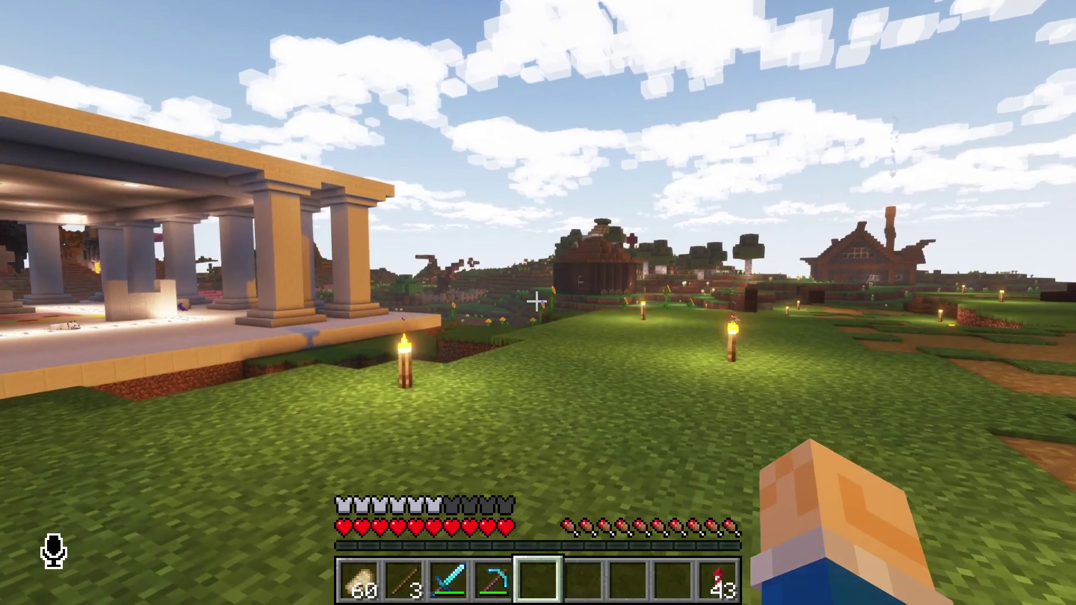
Start a replay recording on the server and return to the game.
{"action": "key", "text": "Escape"}
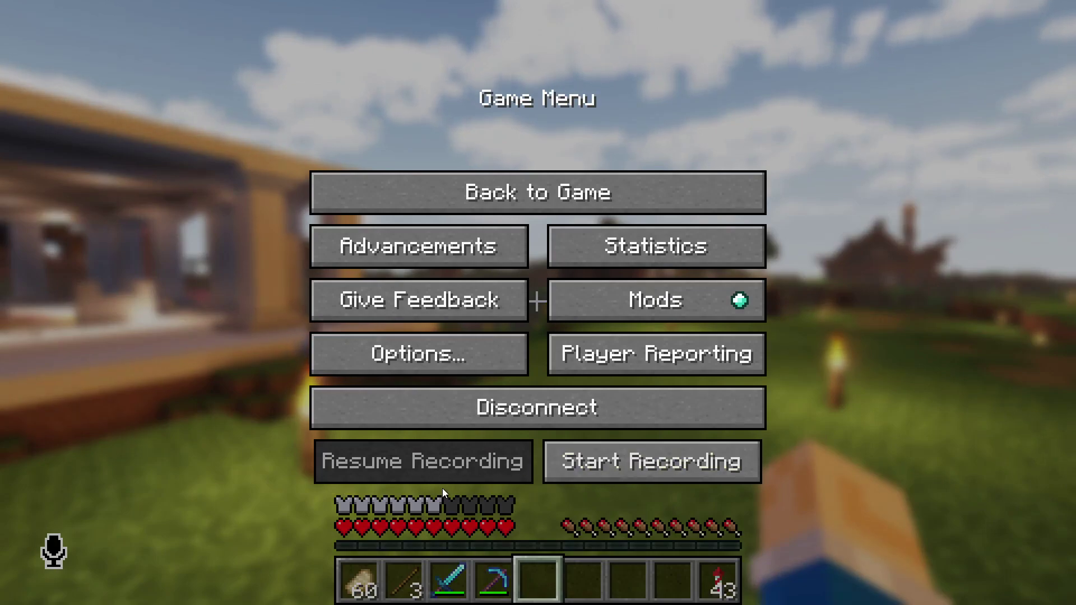
{"action": "left_click", "coordinate": [580, 464]}
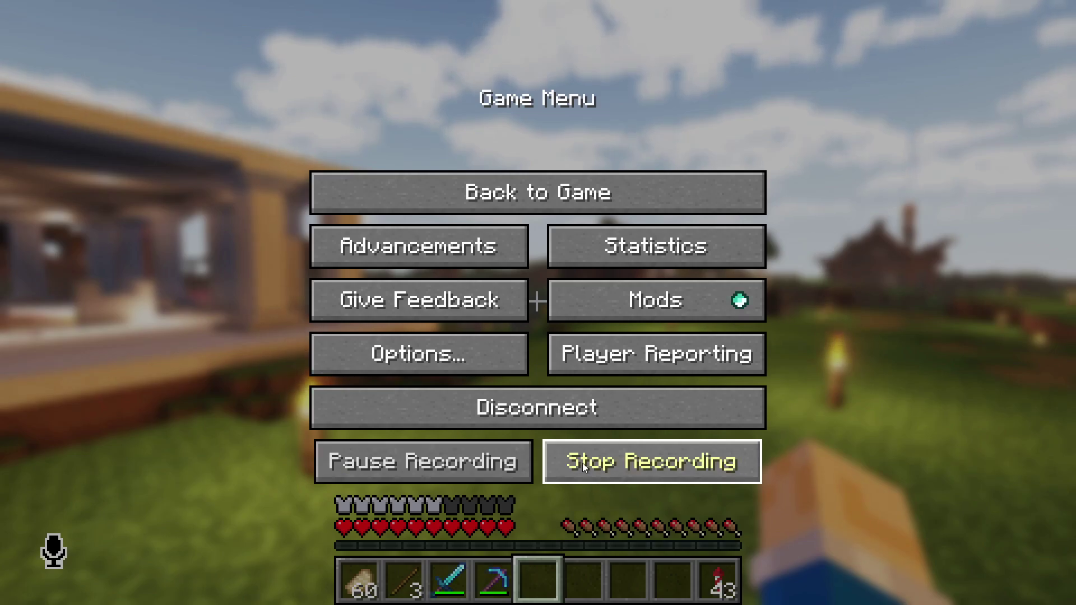
{"action": "key", "text": "Escape"}
Walk around the recorded area with the player shown from the front in third person.
{"action": "mouse_move", "coordinate": [537, 302]}
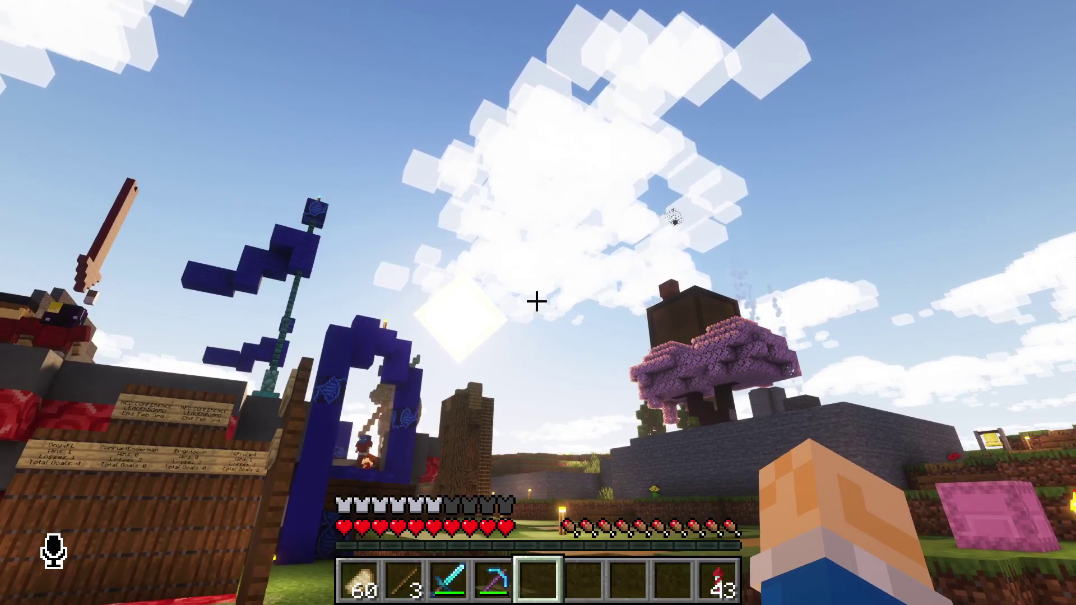
{"action": "key", "text": "F5"}
{"action": "key", "text": "F5"}
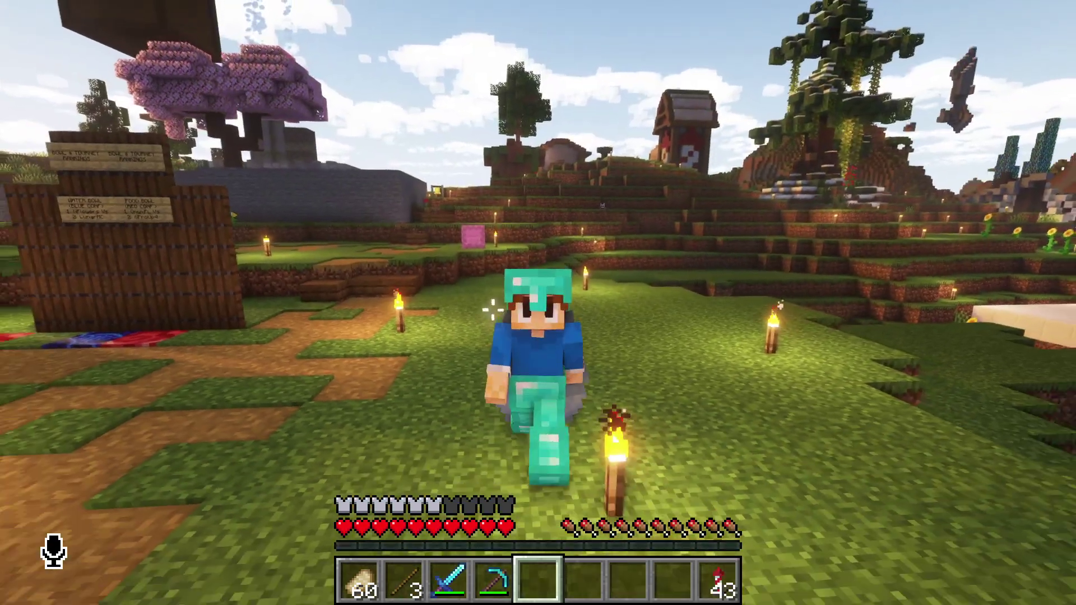
{"action": "key", "text": "F5"}
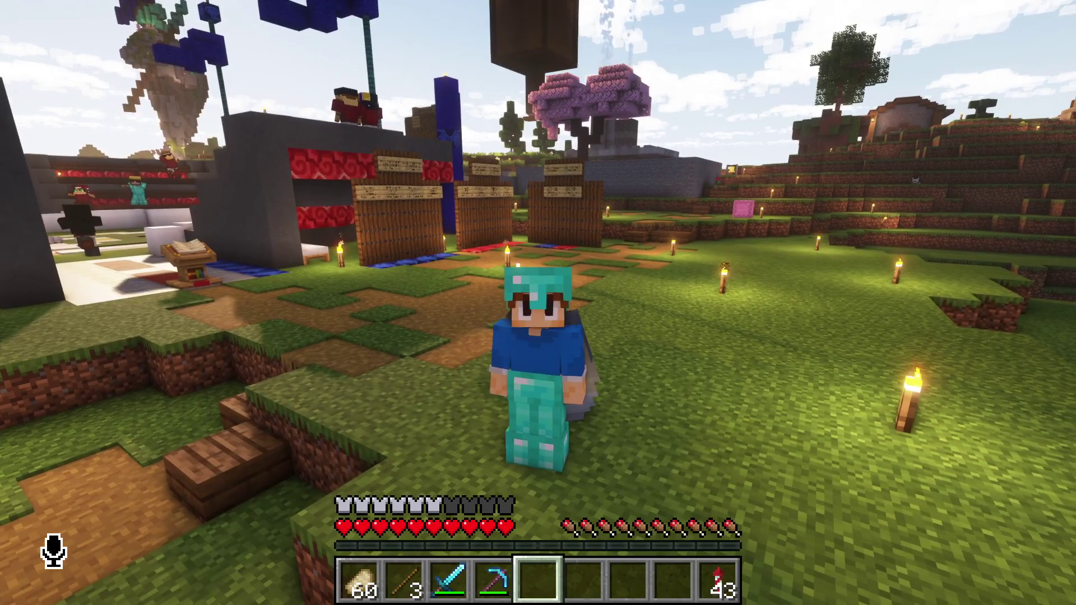
Pause the running replay recording and resume it.
{"action": "key", "text": "Escape"}
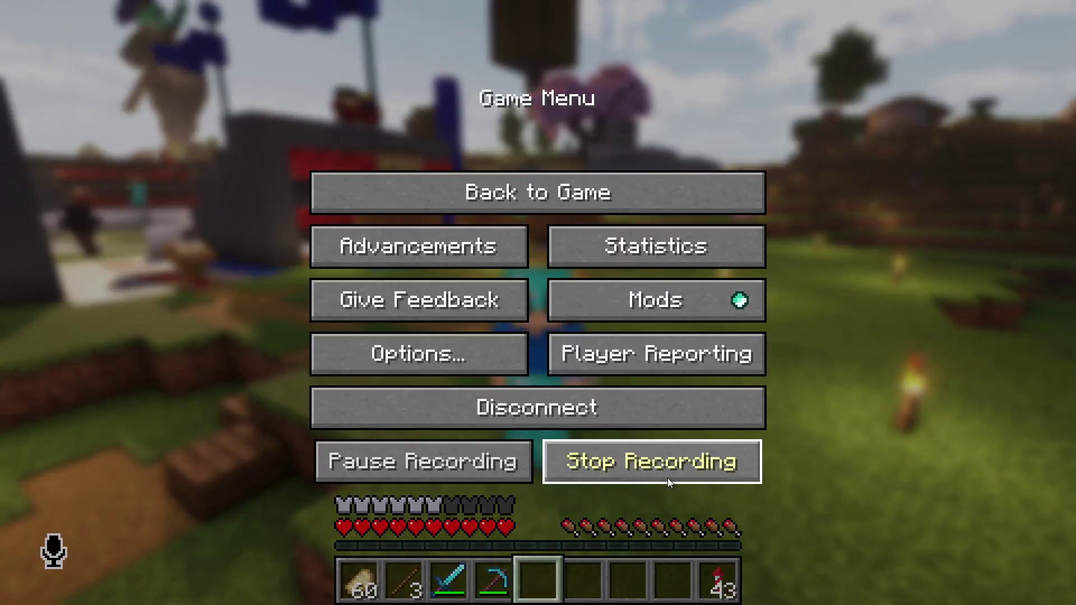
{"action": "left_click", "coordinate": [469, 474]}
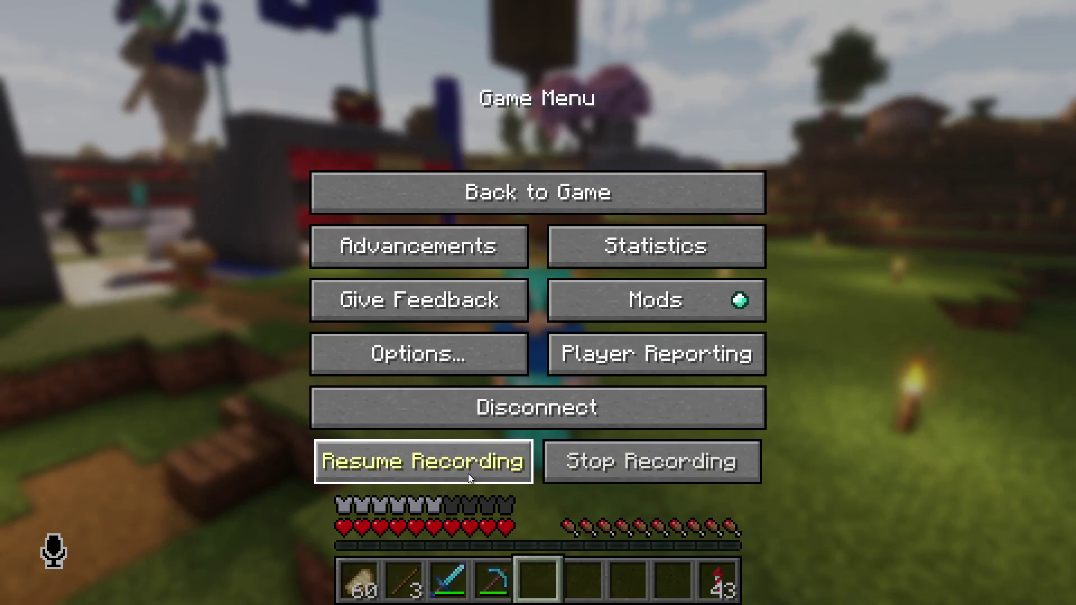
{"action": "left_click", "coordinate": [442, 466]}
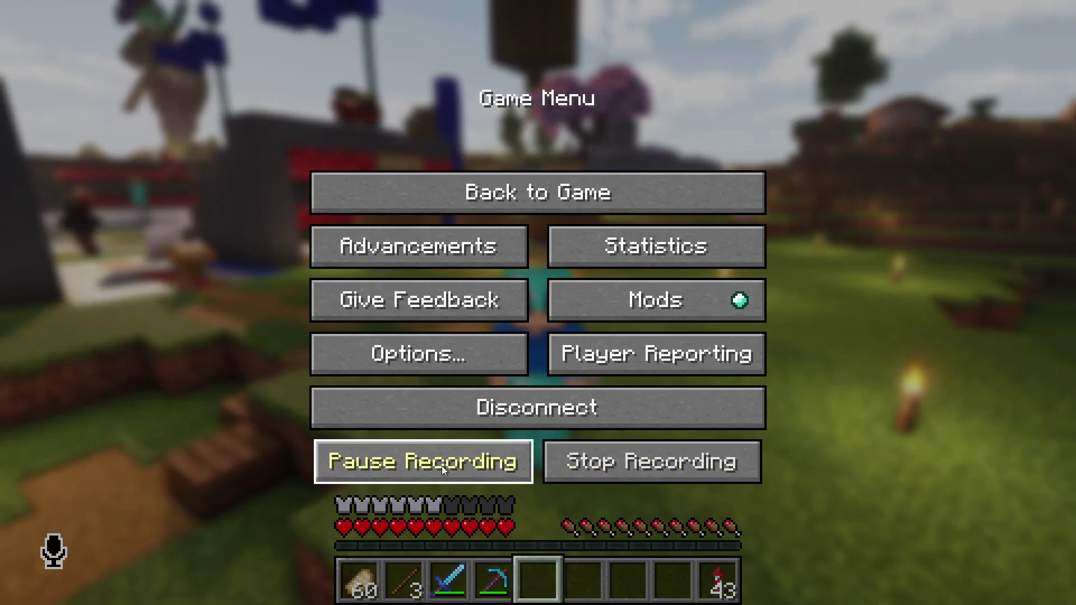
Stop the recording, leave the server and save the replay file under the name 2024_01_28_19_55_13.
{"action": "left_click", "coordinate": [590, 466]}
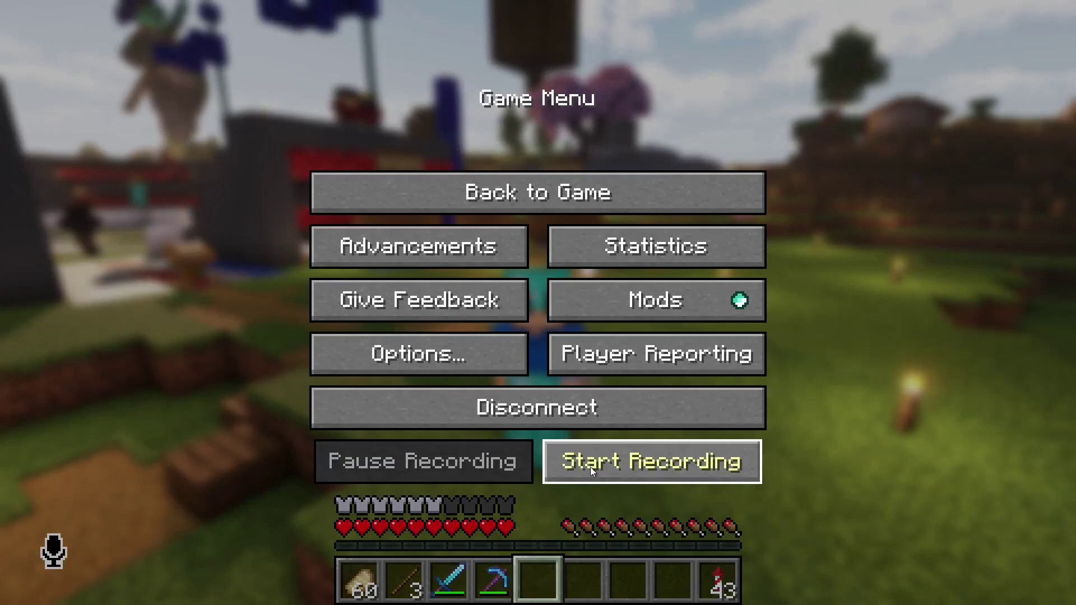
{"action": "key", "text": "Escape"}
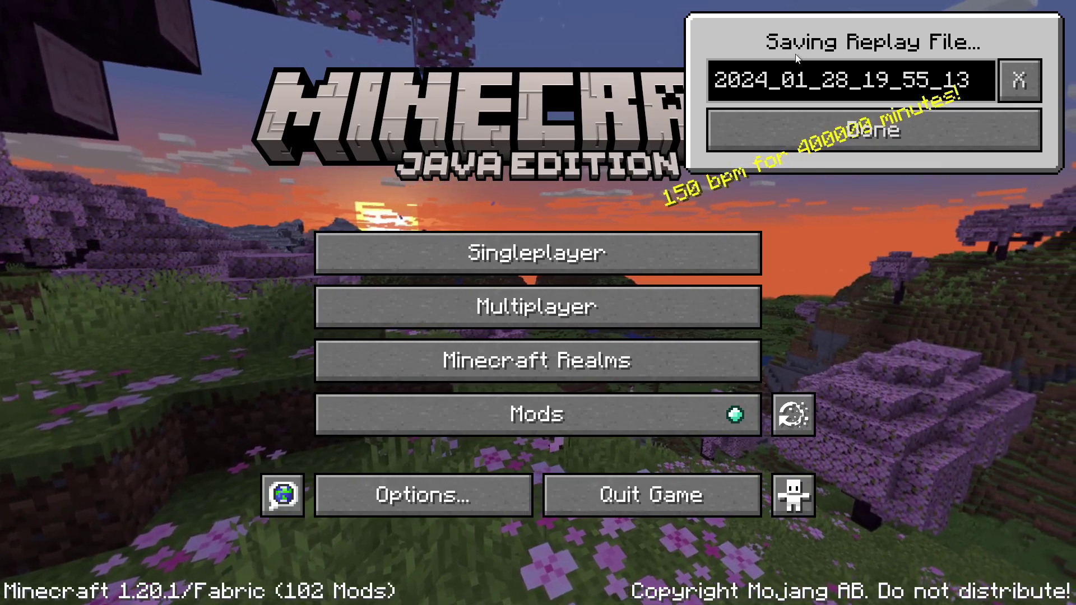
{"action": "left_click", "coordinate": [862, 136]}
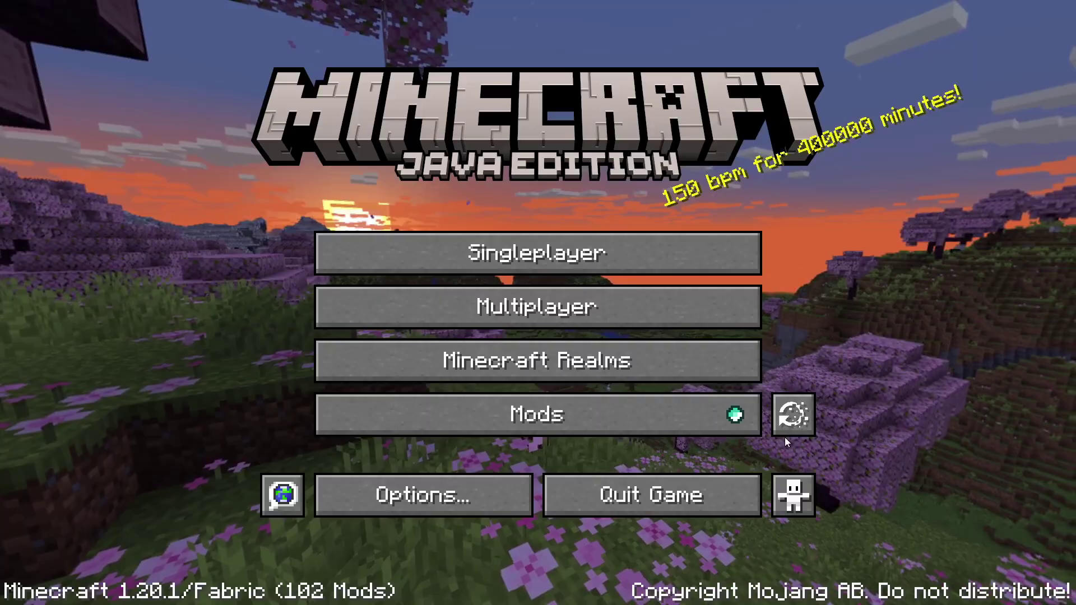
Select the replay 2024_01_28_19_55_13 in the Replay Viewer and review the Replay Mod settings.
{"action": "left_click", "coordinate": [790, 426]}
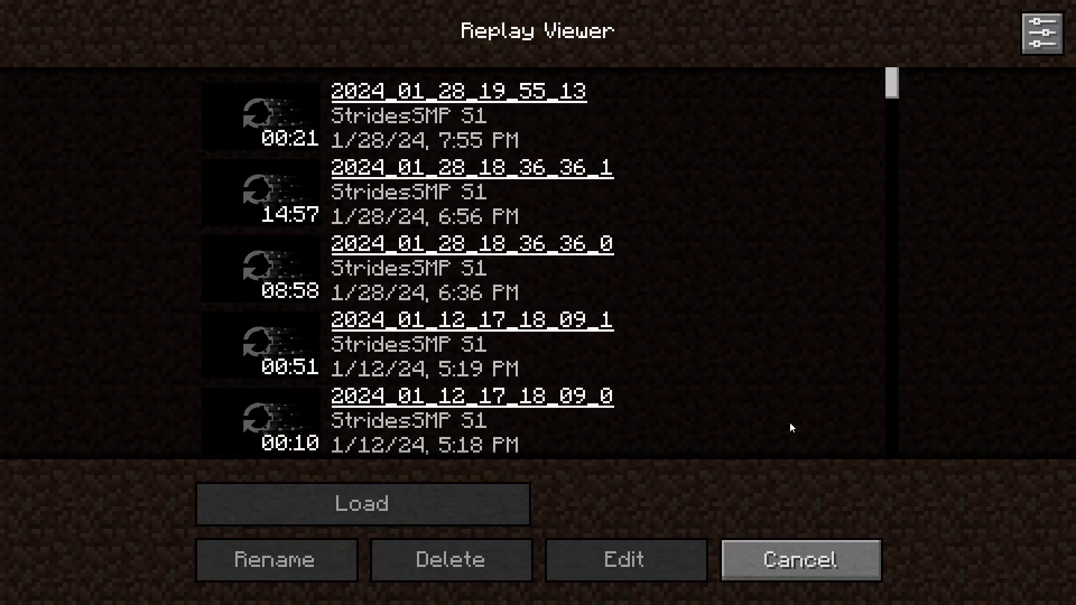
{"action": "left_click", "coordinate": [251, 122]}
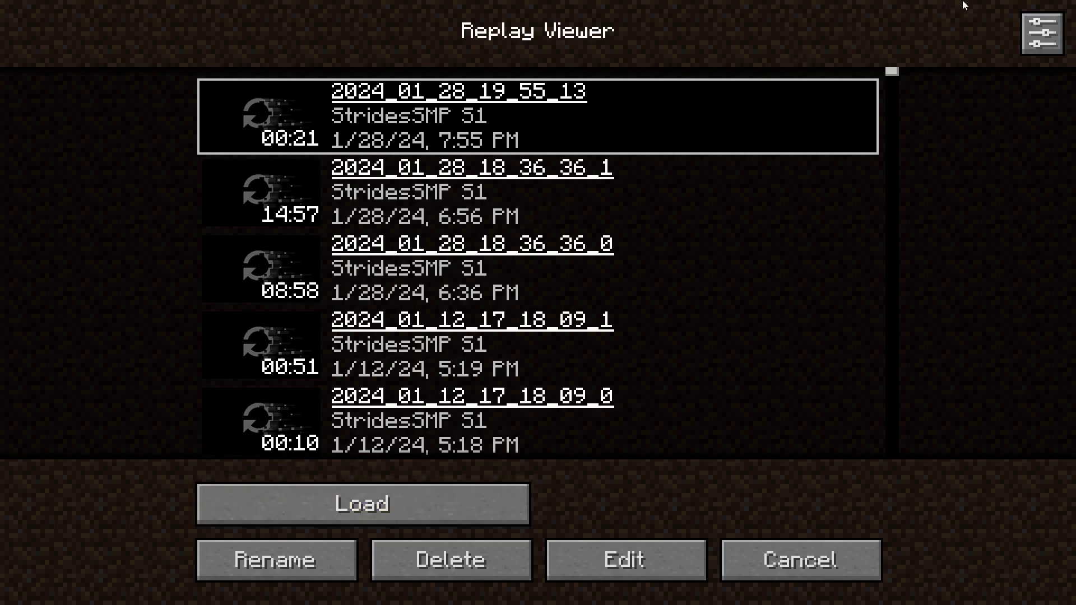
{"action": "left_click", "coordinate": [1040, 34]}
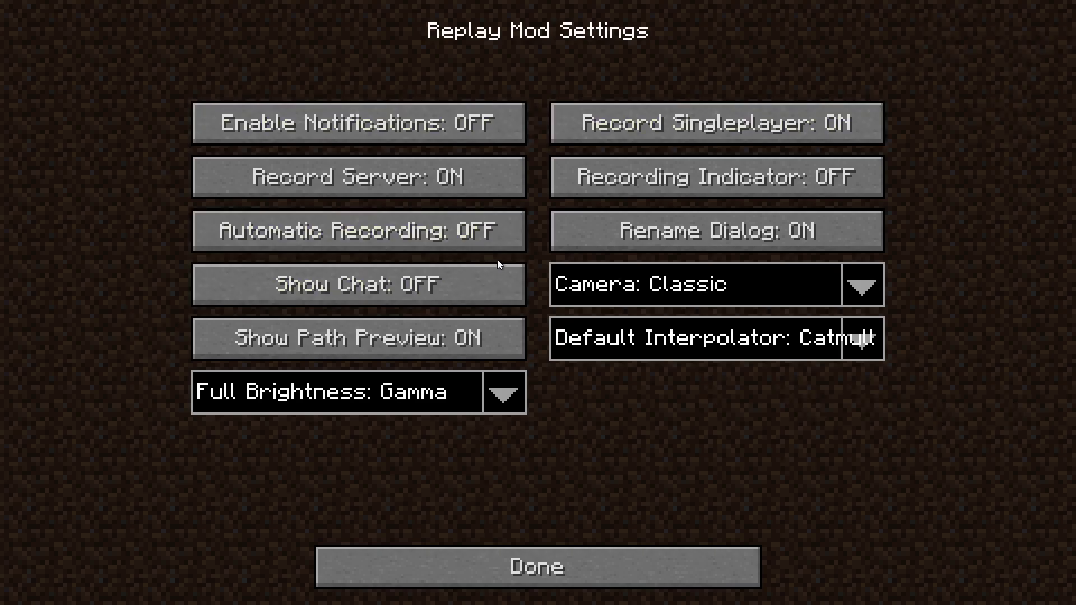
{"action": "left_click", "coordinate": [583, 552]}
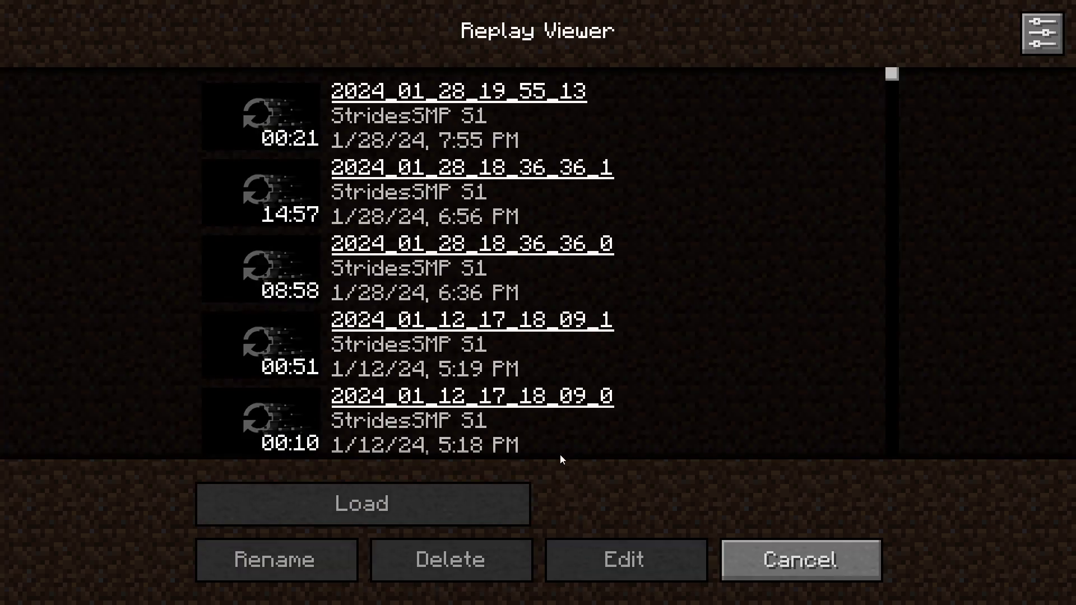